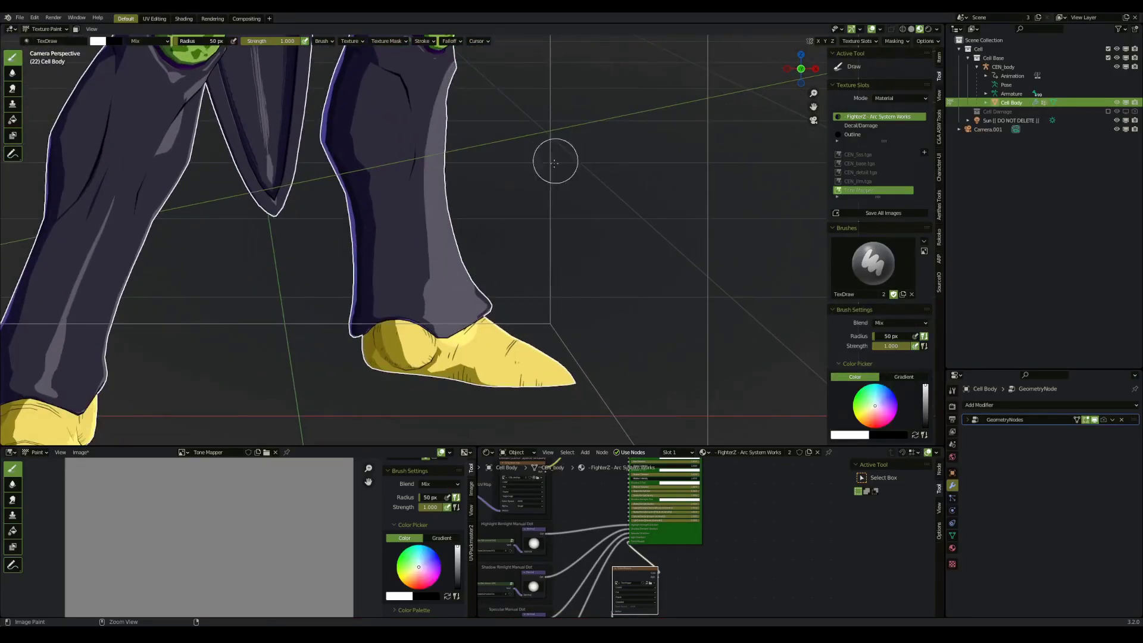
Step: Undo the stray lower-leg strokes and paint a white stroke across the chest
key(ctrl+z)
key(ctrl+z)
scroll(453, 178, down, 3)
shift+middle_drag(337, 292, 357, 417)
scroll(358, 178, up, 5)
shift+middle_drag(357, 131, 300, 205)
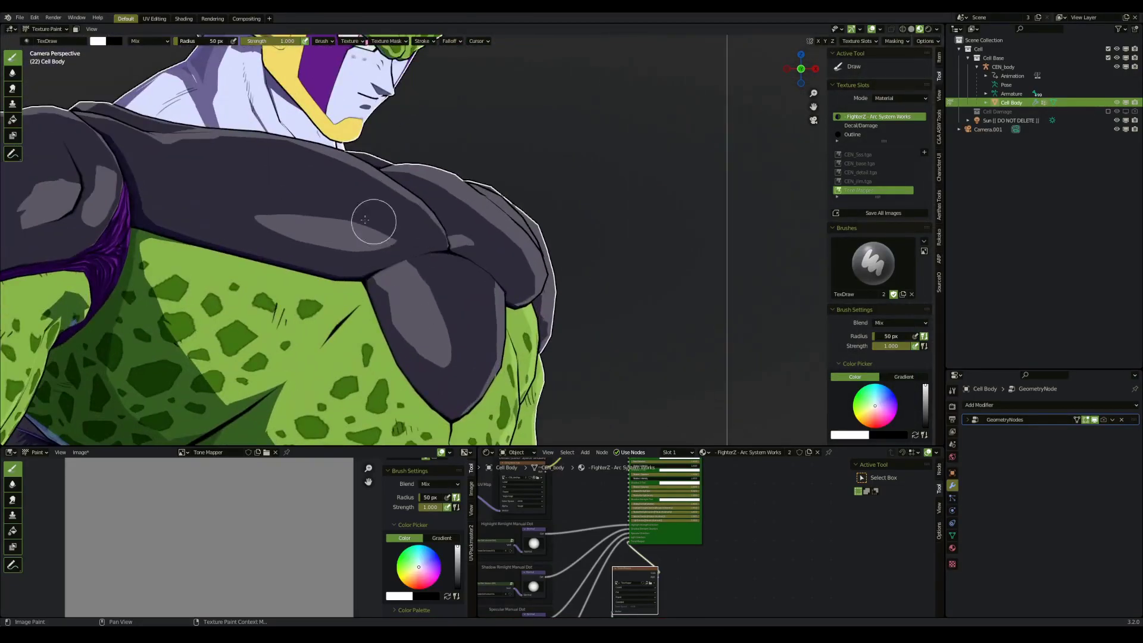
drag(272, 201, 388, 223)
scroll(396, 226, down, 6)
Step: Set the brush Value to 0.75 and lighten the chest and leg shadows with light grey
scroll(726, 294, up, 1)
click(864, 435)
double_click(874, 422)
text(0.75)
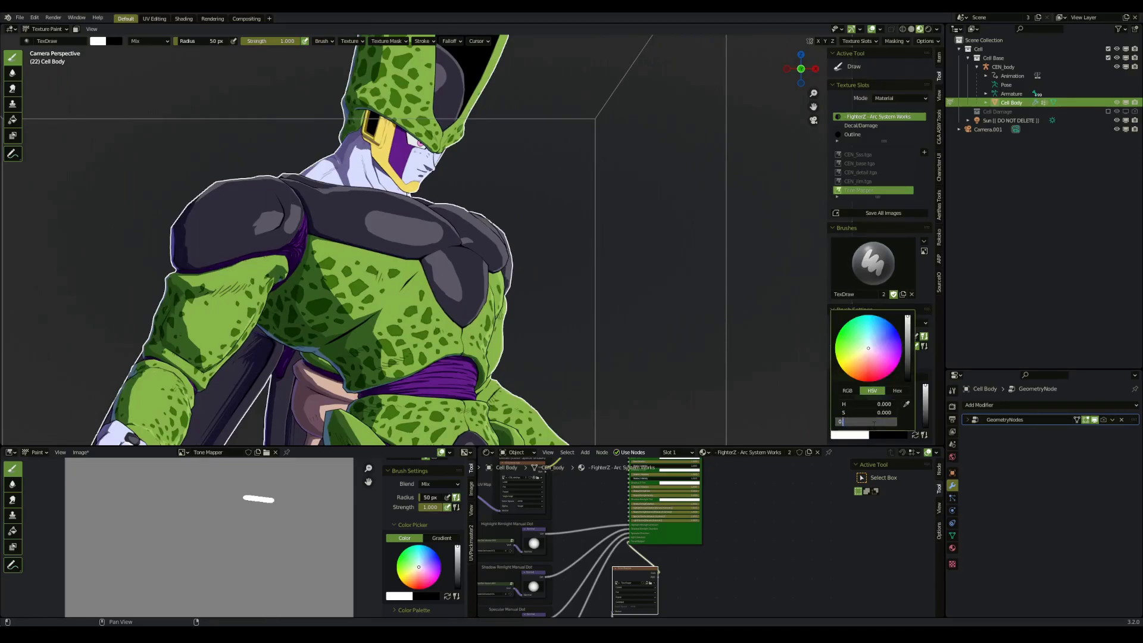
key(Return)
scroll(441, 298, up, 7)
shift+middle_drag(245, 434, 441, 217)
mouse_move(441, 216)
mouse_down()
mouse_move(333, 224)
mouse_move(377, 259)
mouse_up()
scroll(534, 284, down, 12)
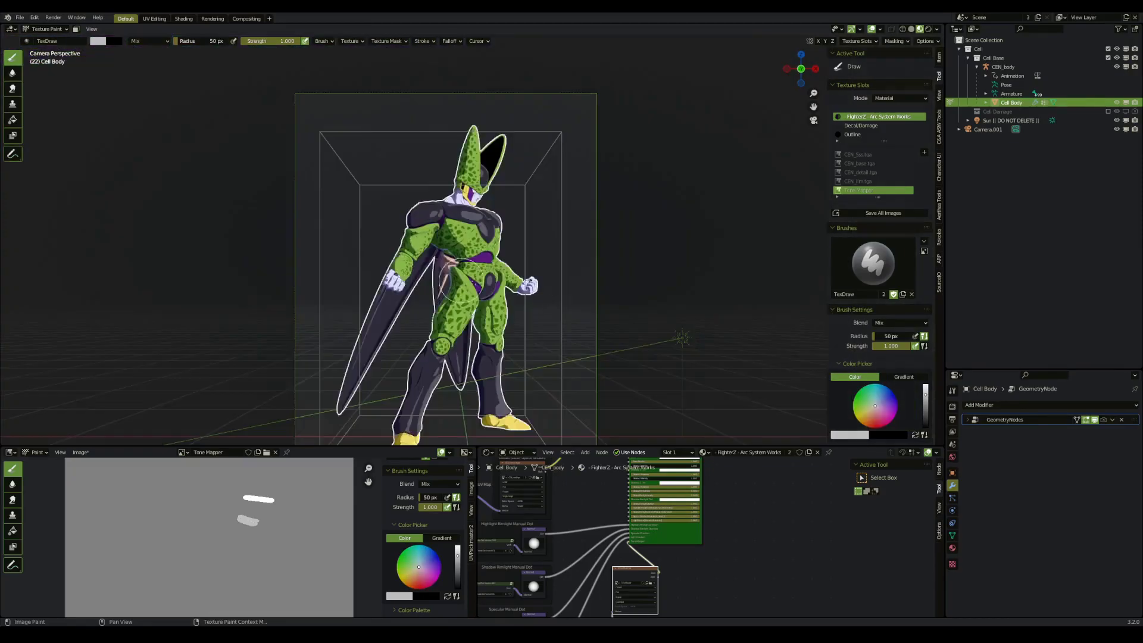
scroll(638, 286, up, 3)
scroll(443, 324, down, 2)
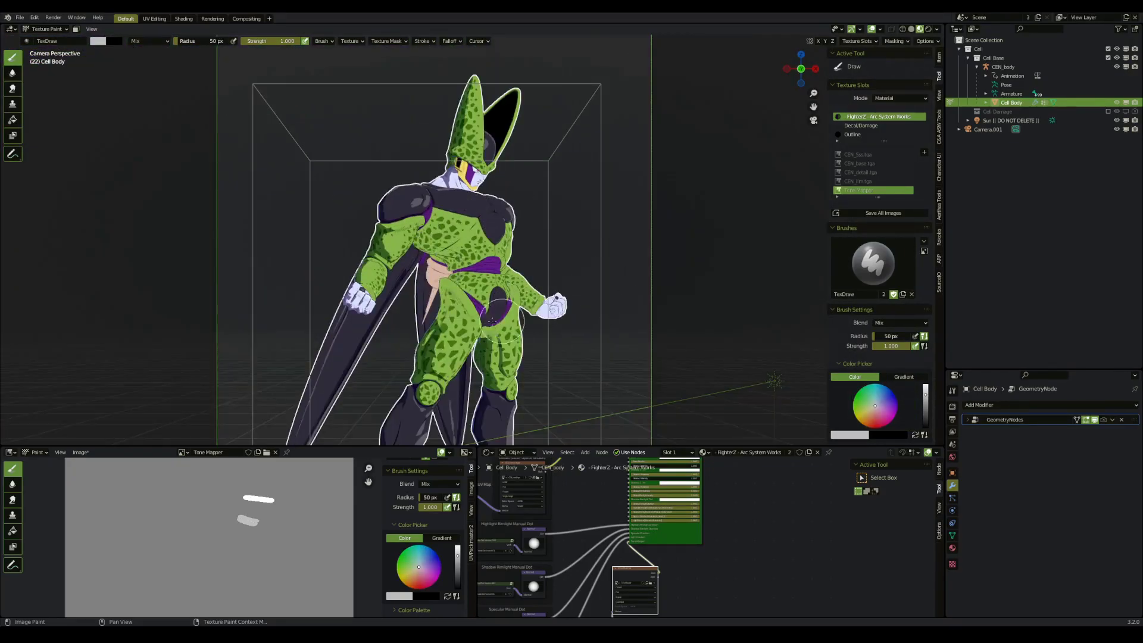
drag(427, 322, 579, 388)
Step: Set the brush Value to 0.25 and paint dark shadows over the torso and legs
click(856, 435)
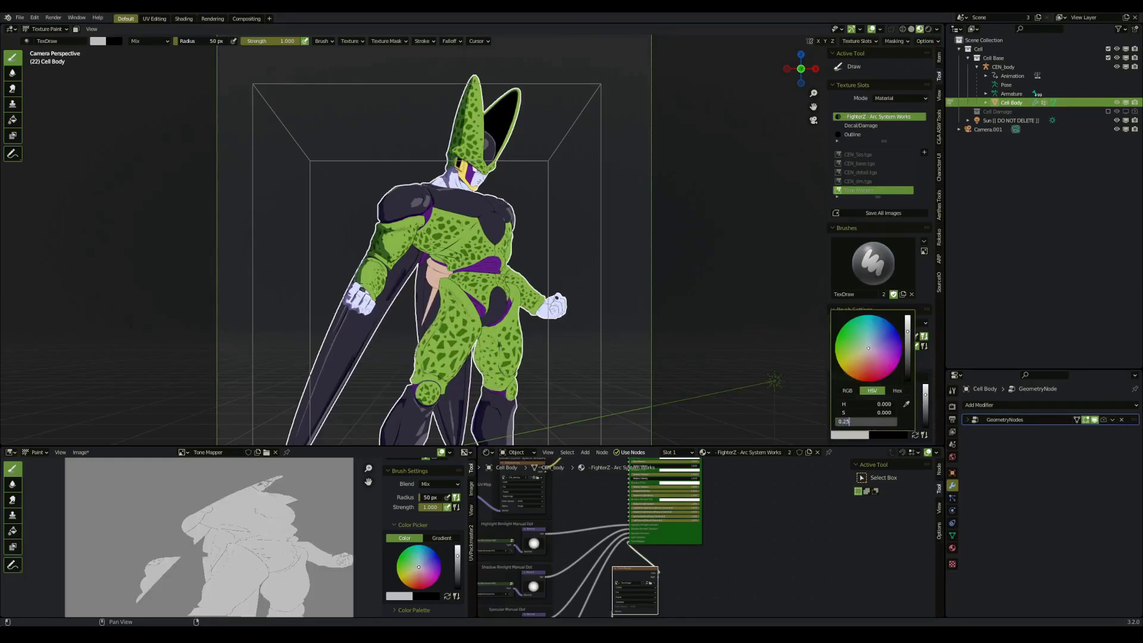
click(856, 435)
double_click(872, 422)
text(0.25)
key(Return)
mouse_move(446, 232)
mouse_down()
mouse_move(582, 276)
mouse_move(544, 401)
mouse_up()
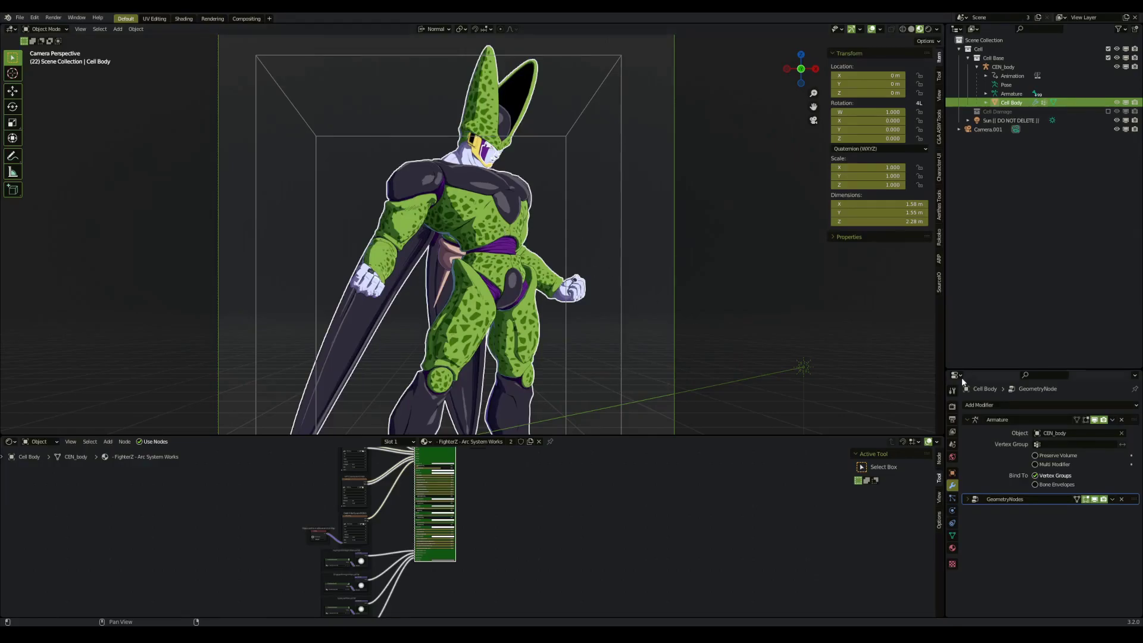
Step: Apply the Armature modifier to the Cell Body mesh
click(1112, 420)
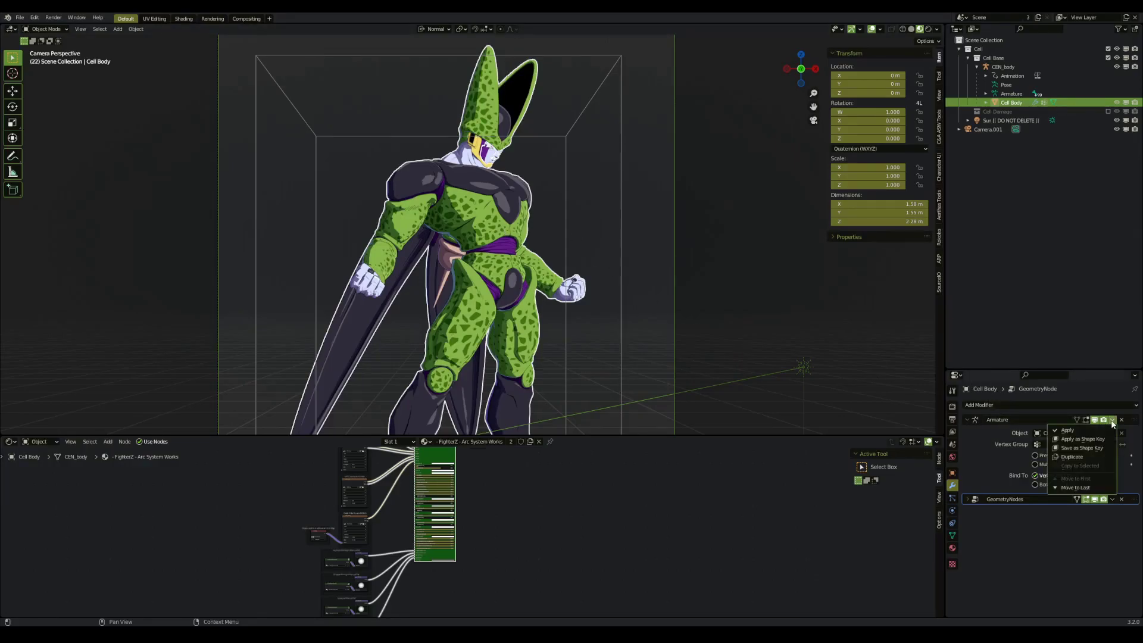
click(1081, 431)
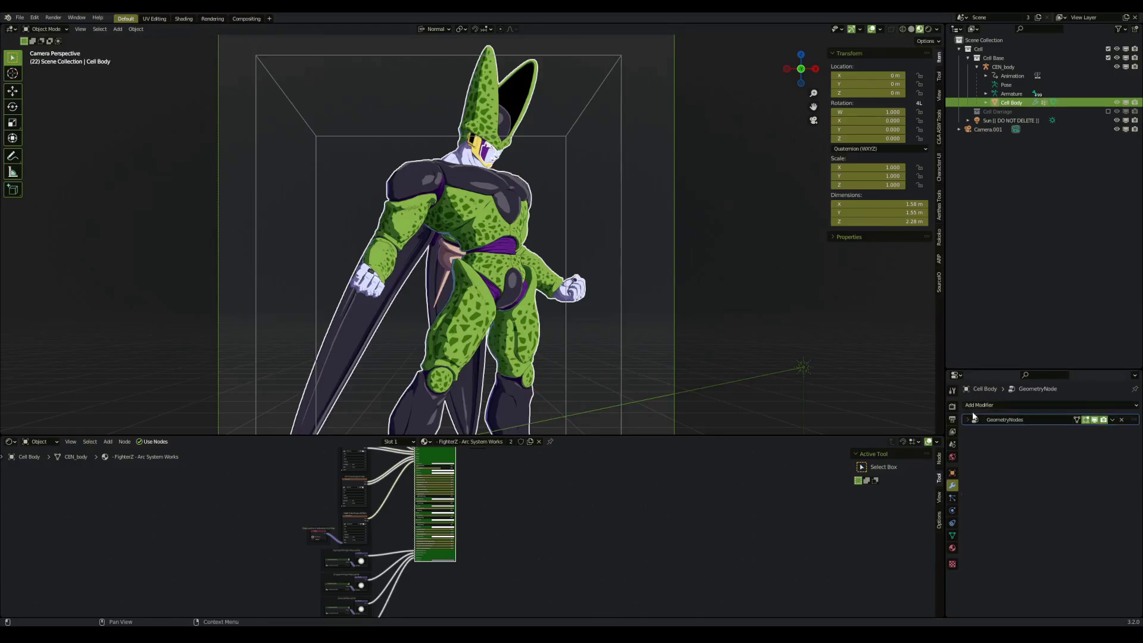
shift+middle_drag(539, 128, 519, 216)
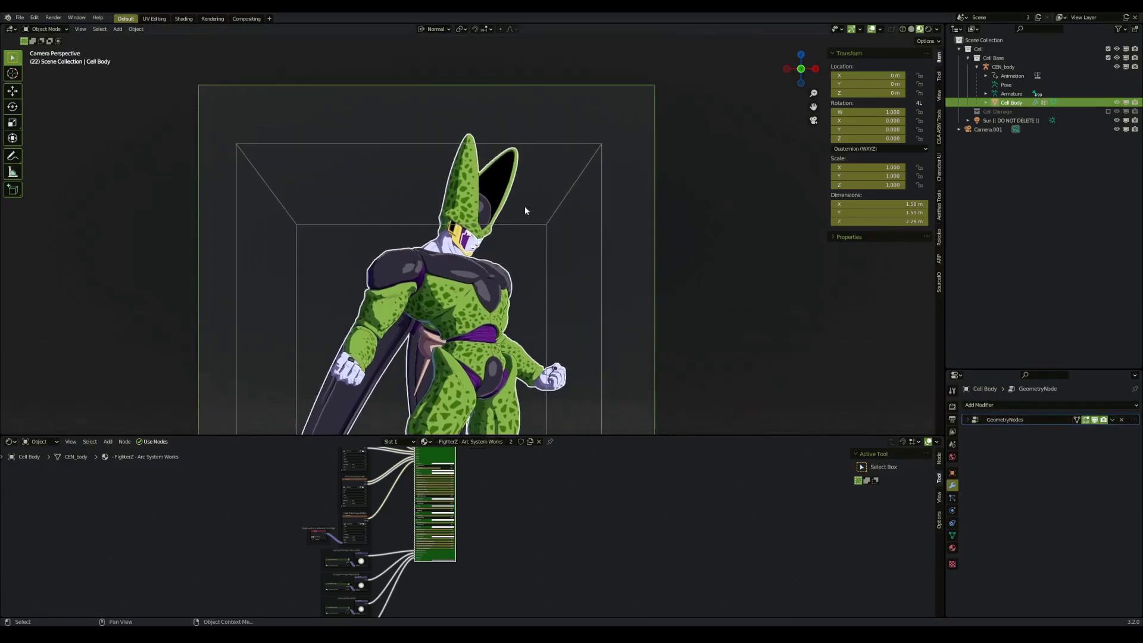
scroll(493, 258, up, 6)
scroll(493, 258, down, 5)
shift+middle_drag(558, 315, 581, 260)
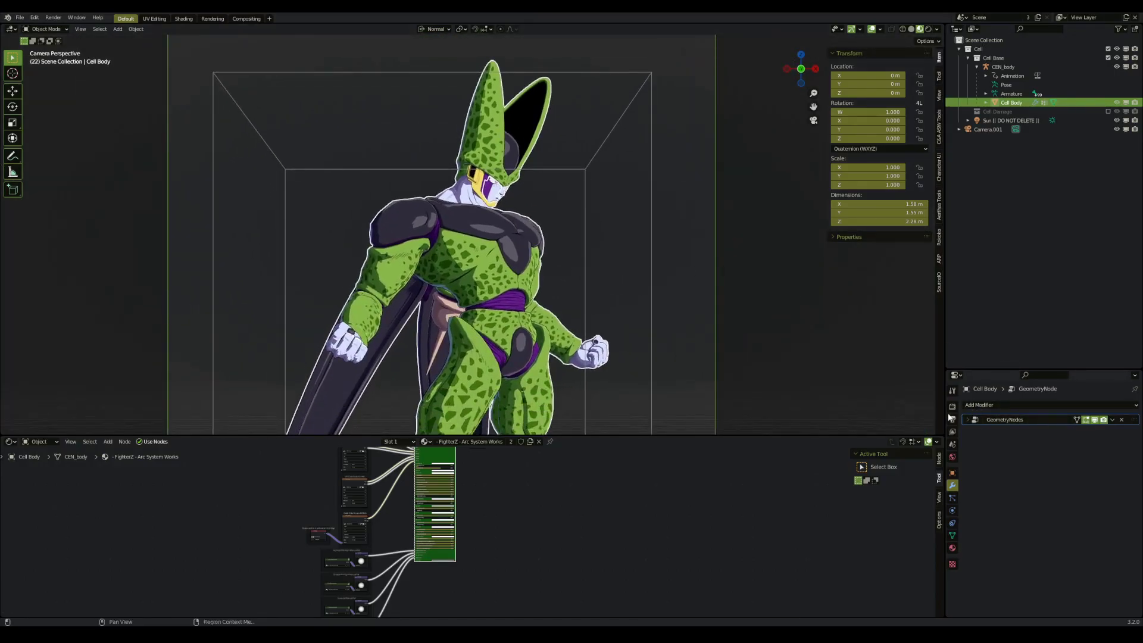
Step: Turn off Show in Viewport on the GeometryNodes modifier to hide the outline
click(966, 419)
click(965, 417)
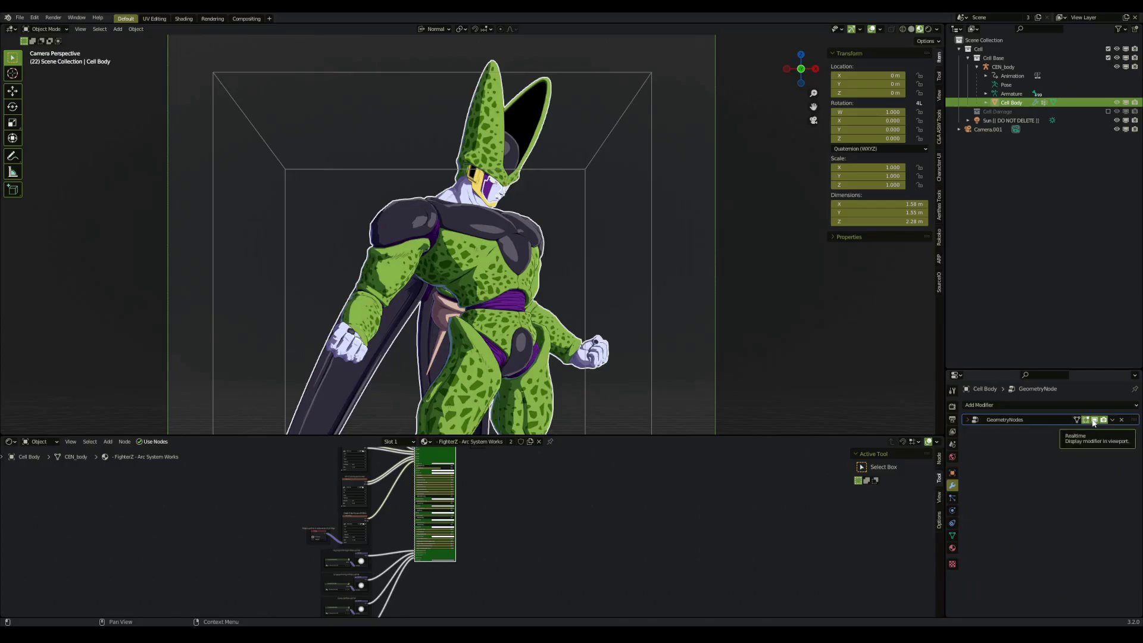
click(1094, 419)
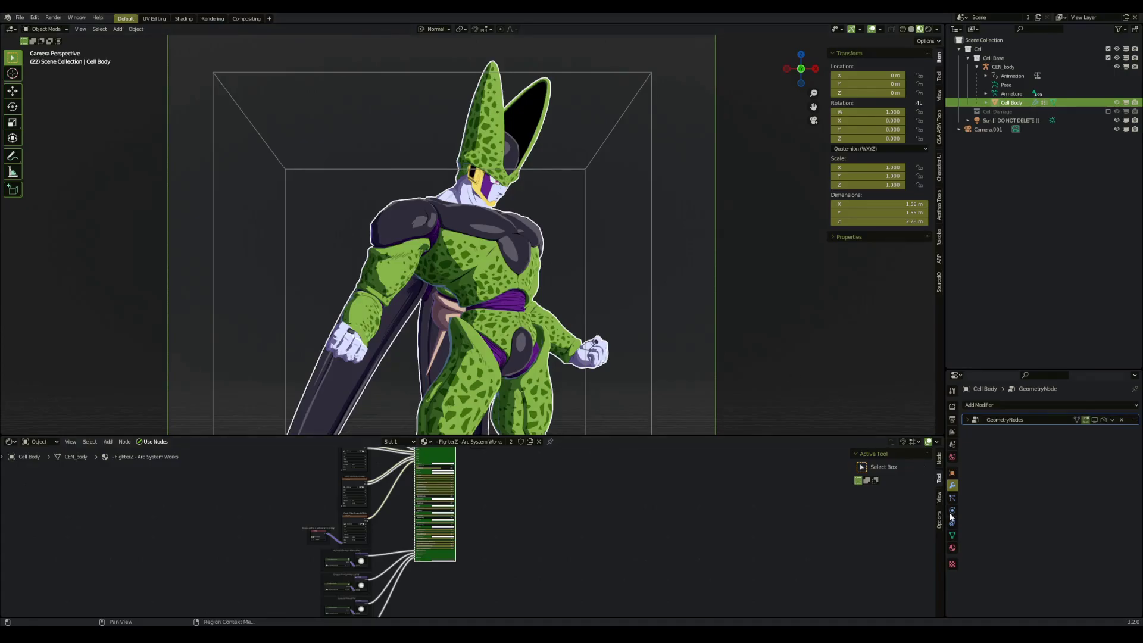
Step: In Object Data Properties, add a UV map and rename UVMap.003 to 'Projection'
click(951, 535)
scroll(1020, 527, down, 3)
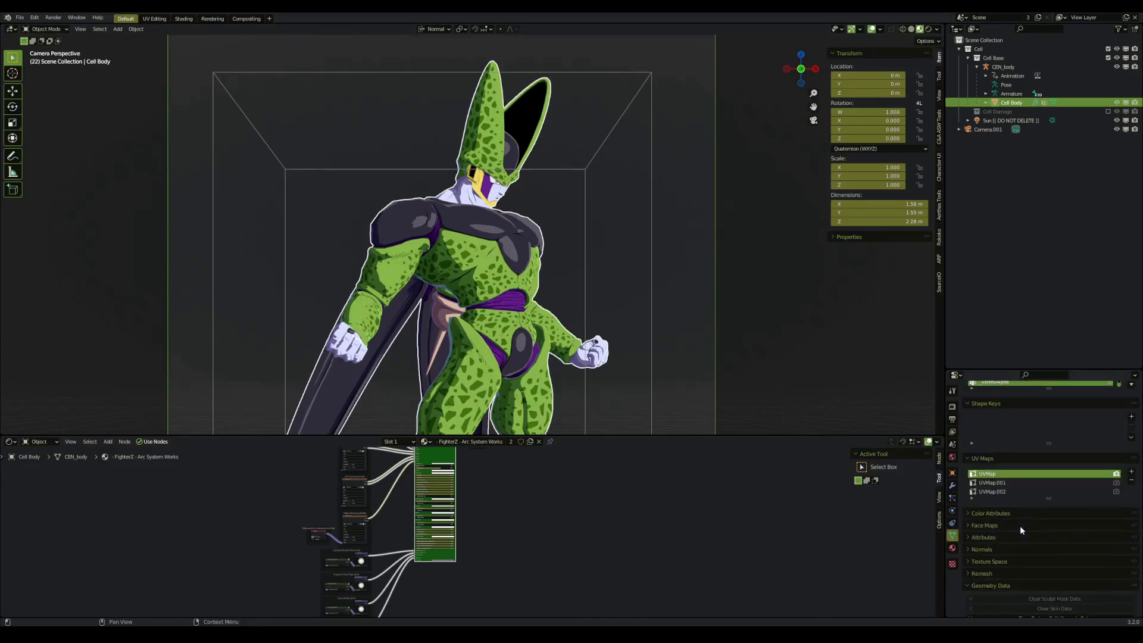
click(1131, 471)
double_click(992, 501)
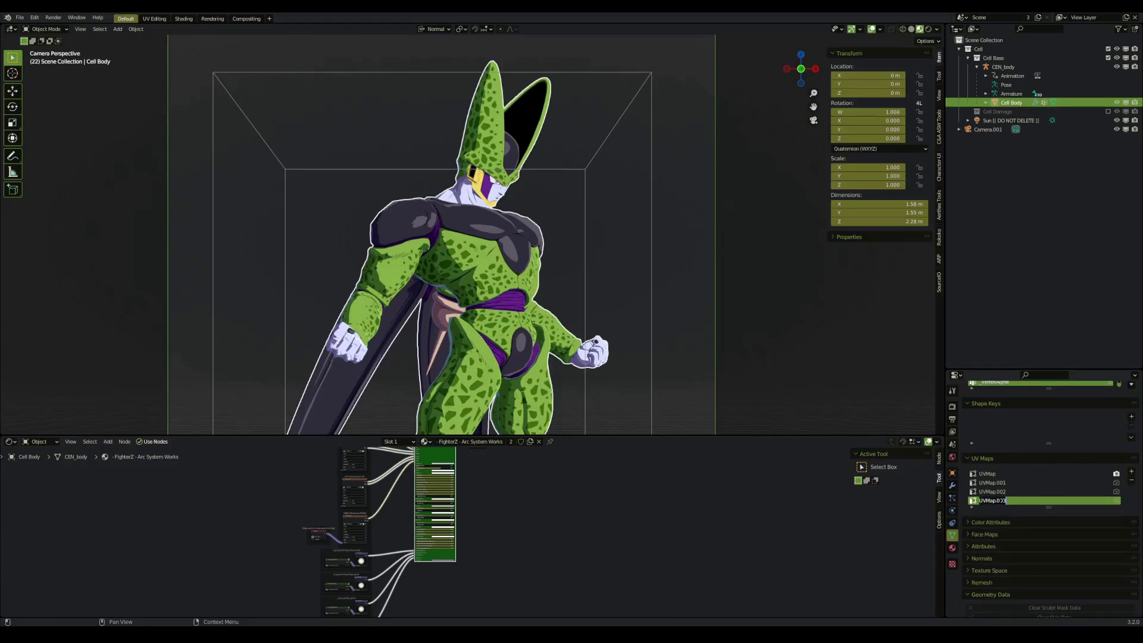
text(Projection)
key(Return)
Step: Split the node editor and turn the left half into an Image Editor
drag(3, 439, 337, 442)
click(12, 442)
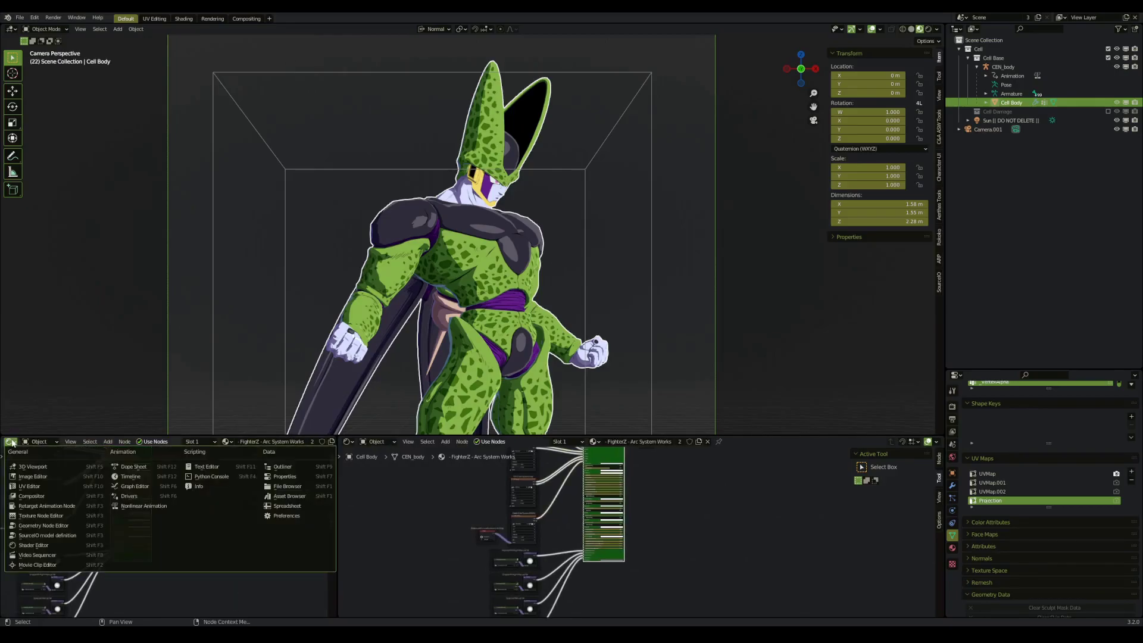
click(33, 476)
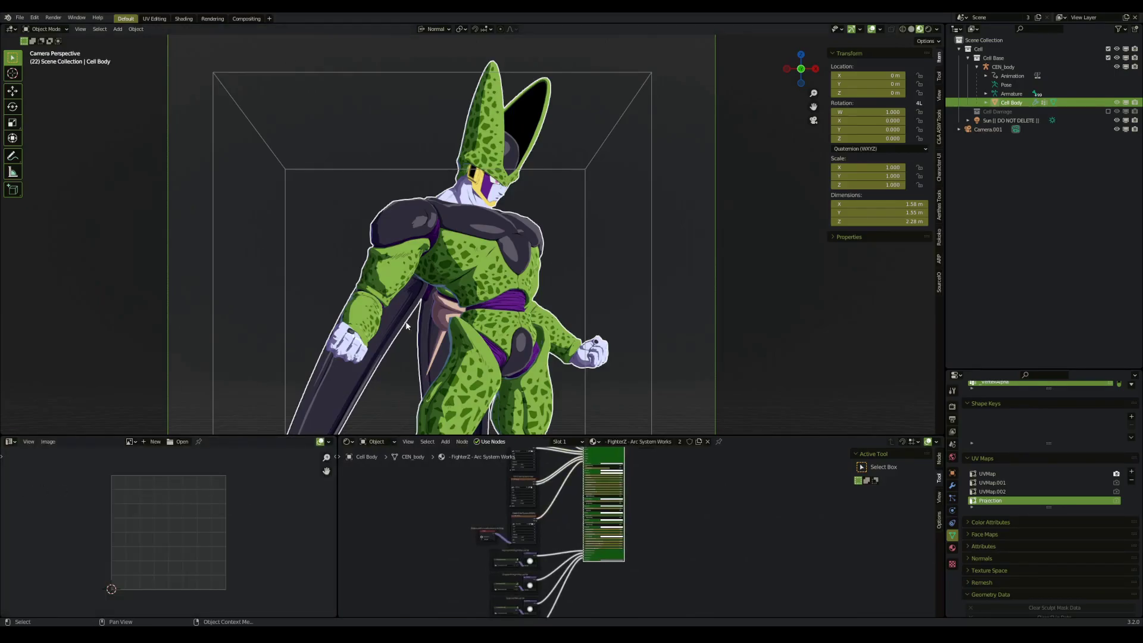
scroll(416, 322, down, 1)
Step: In Edit Mode, select the whole mesh and unwrap it with Project from View (Bounds)
key(ctrl+Tab)
click(584, 251)
scroll(599, 251, down, 2)
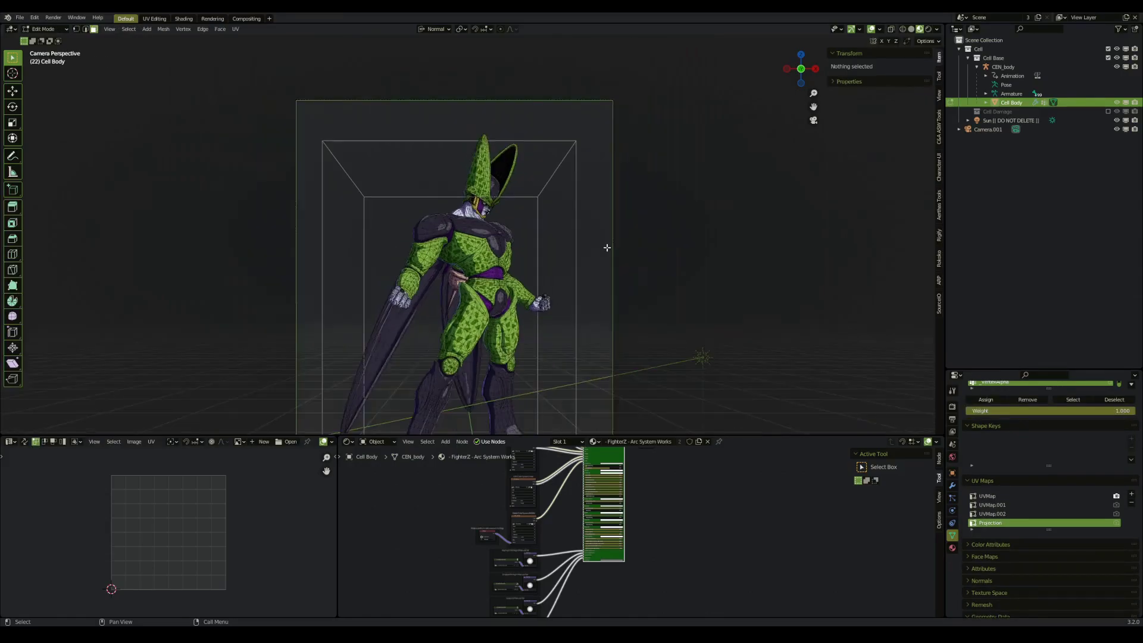
key(a)
scroll(599, 250, down, 1)
scroll(167, 533, down, 6)
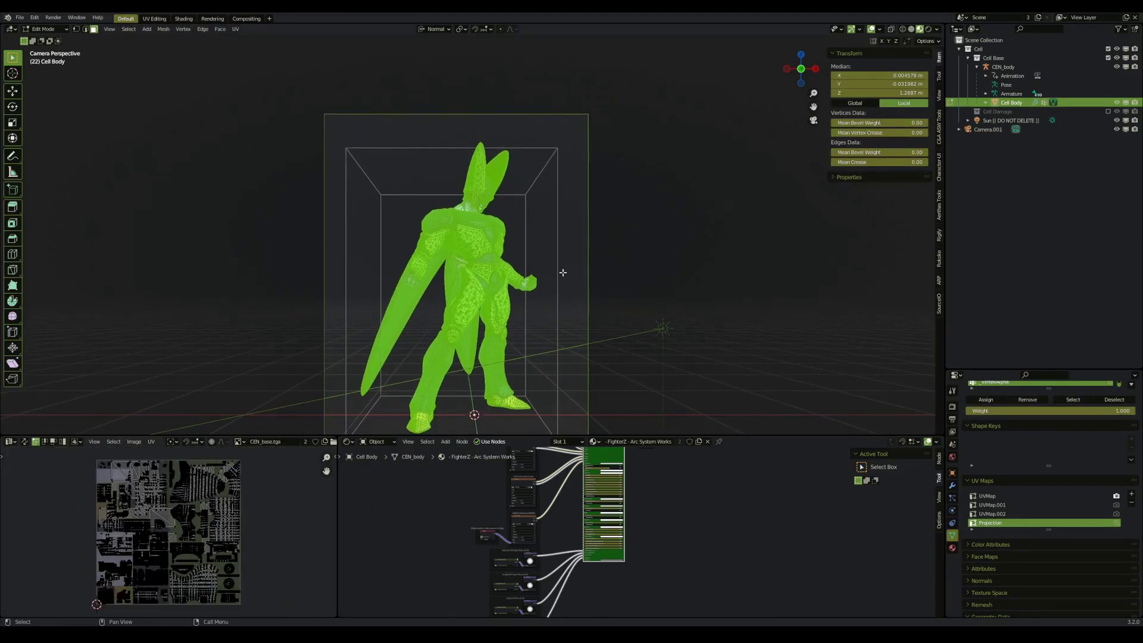
key(F3)
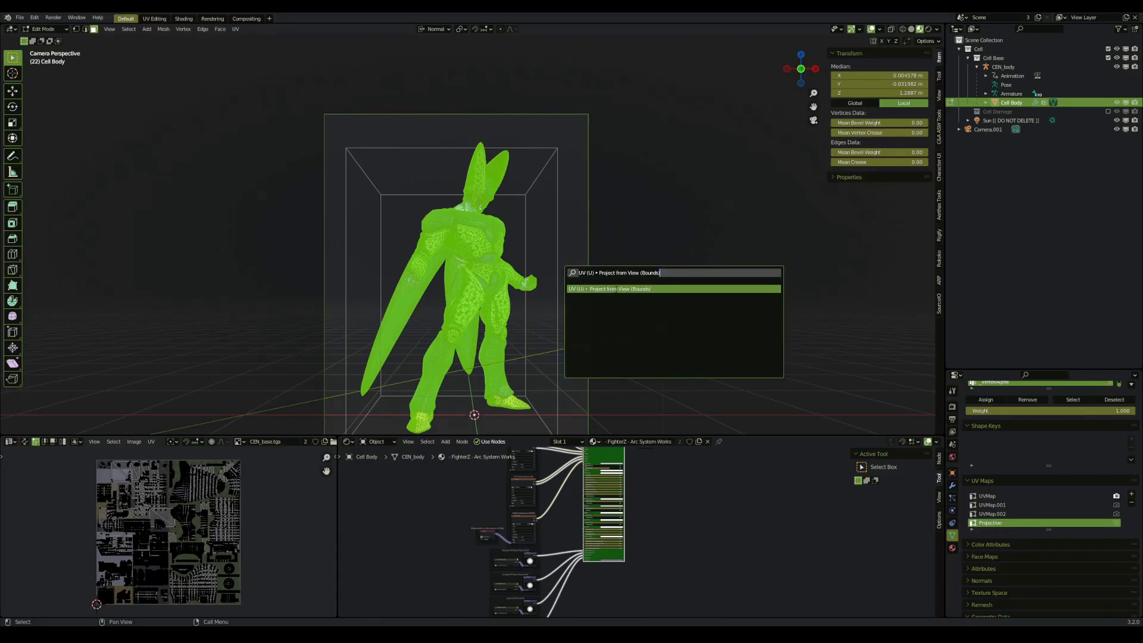
click(616, 289)
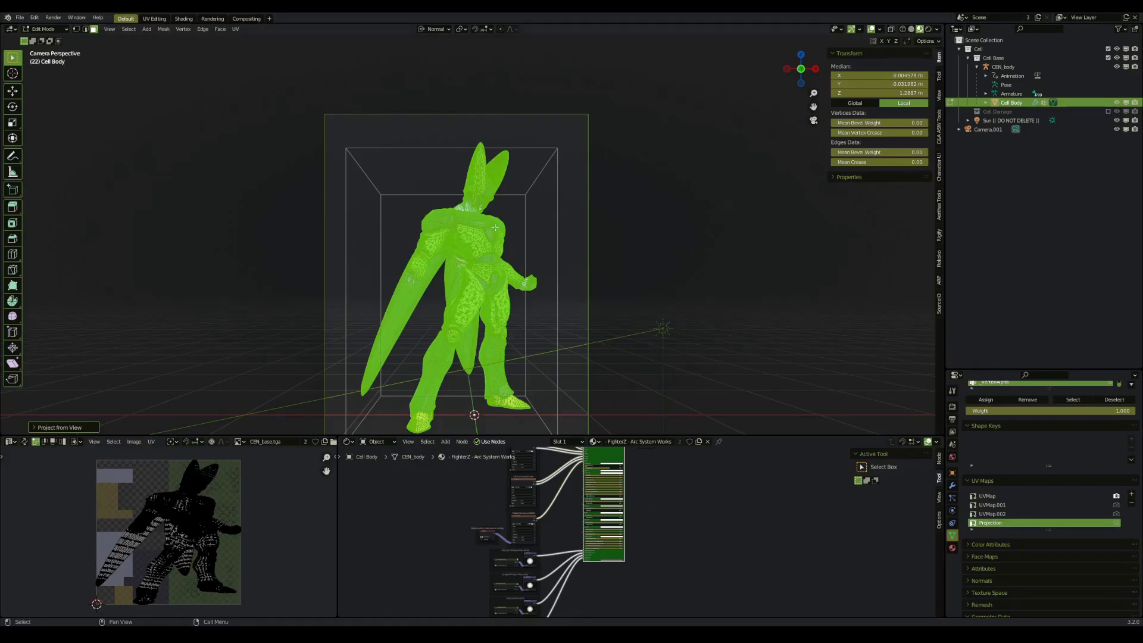
shift+middle_drag(494, 227, 502, 191)
key(u)
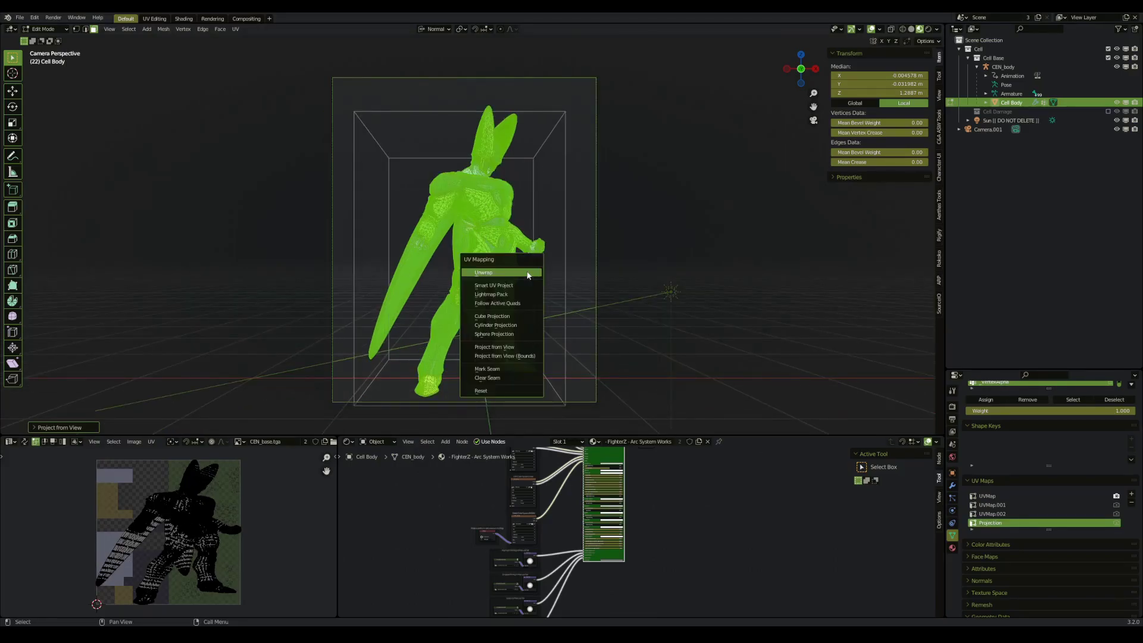
click(489, 356)
shift+middle_drag(609, 214, 584, 201)
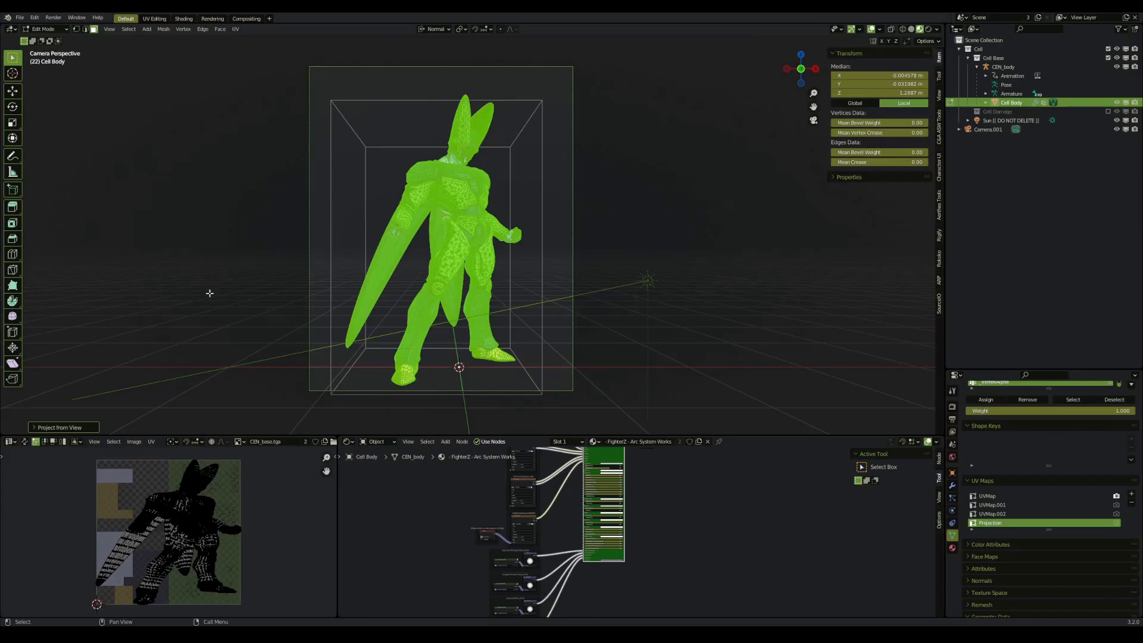
Step: Turn the lower-left area into an Image Editor set to Paint mode
click(11, 441)
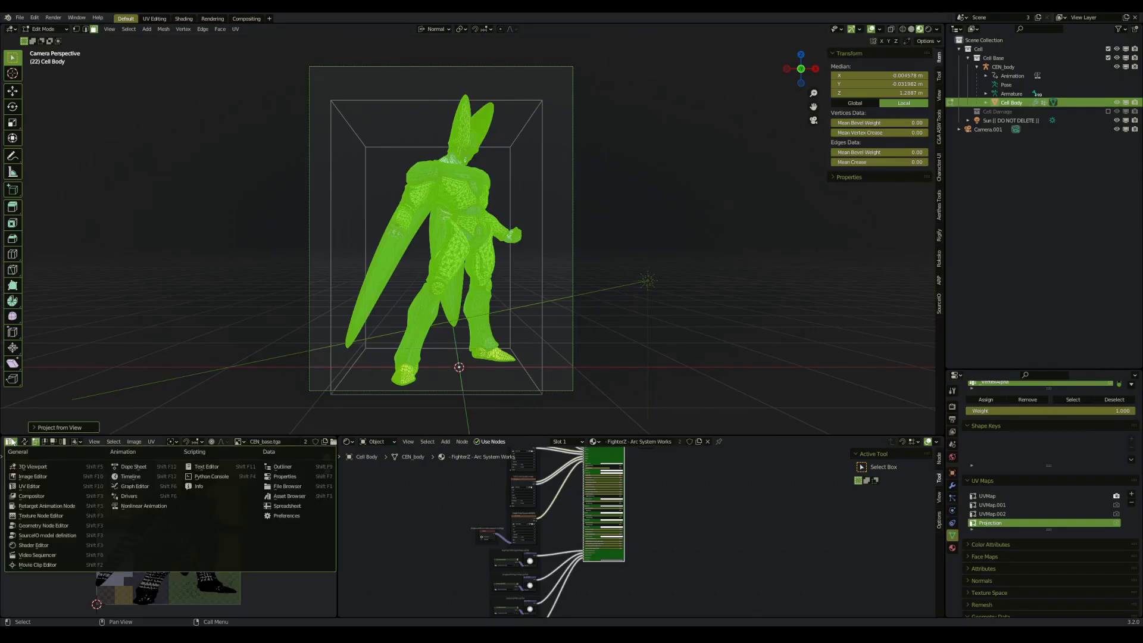
click(48, 476)
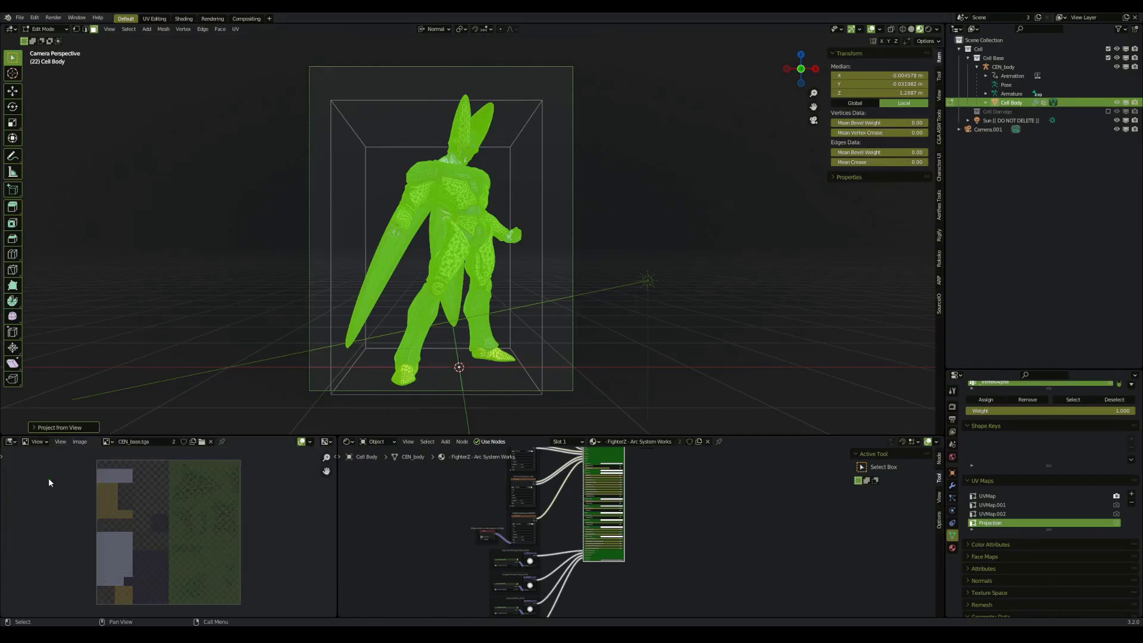
click(39, 442)
click(37, 462)
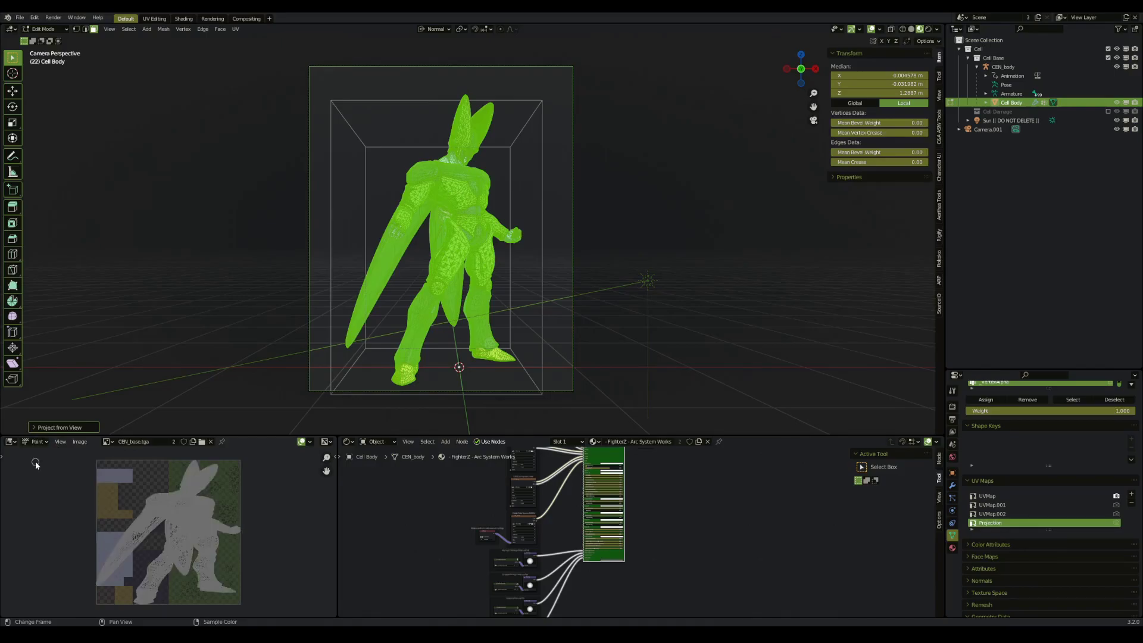
scroll(153, 494, up, 5)
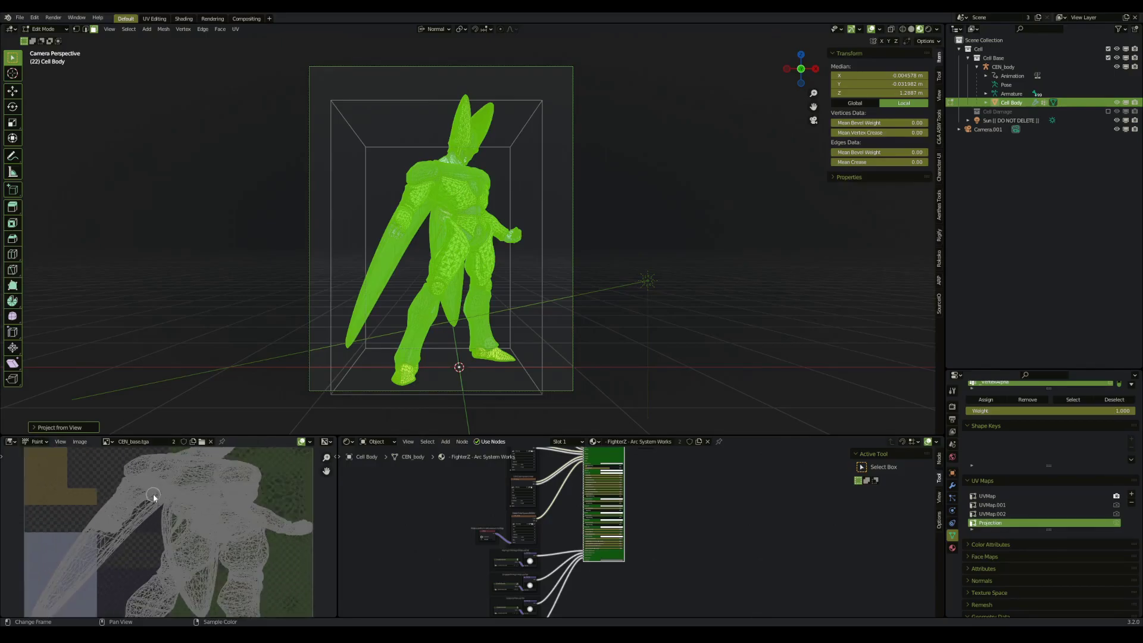
Step: Create a new image 'Tone Mapper', 4098 × 4098 px, filled grey at Value 0.5
click(192, 442)
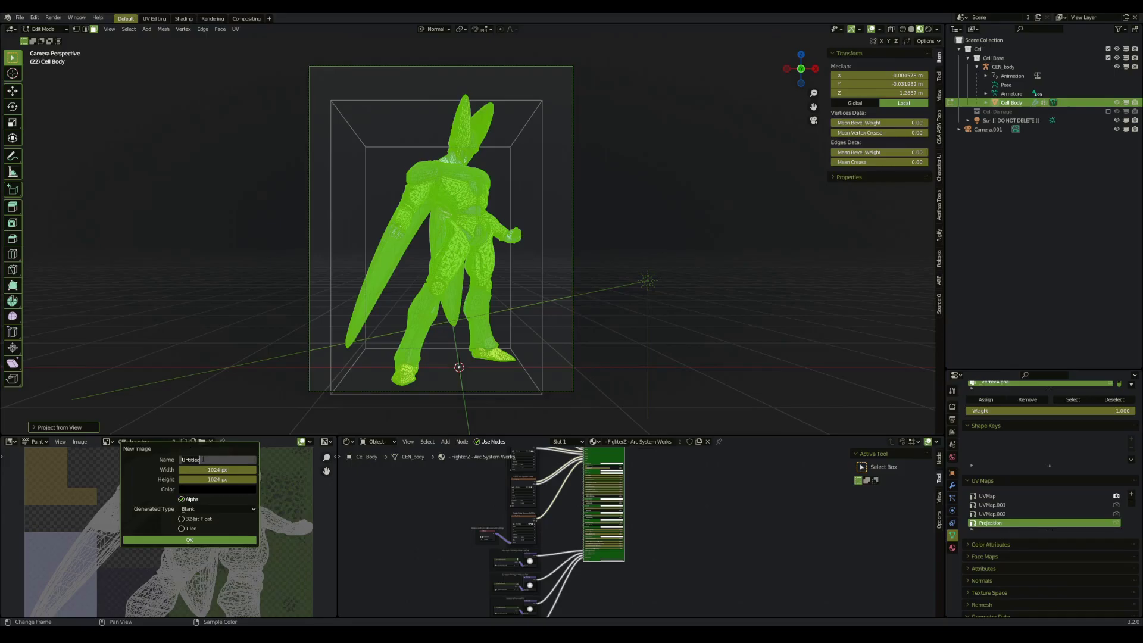
text(Tone Mapper)
key(Return)
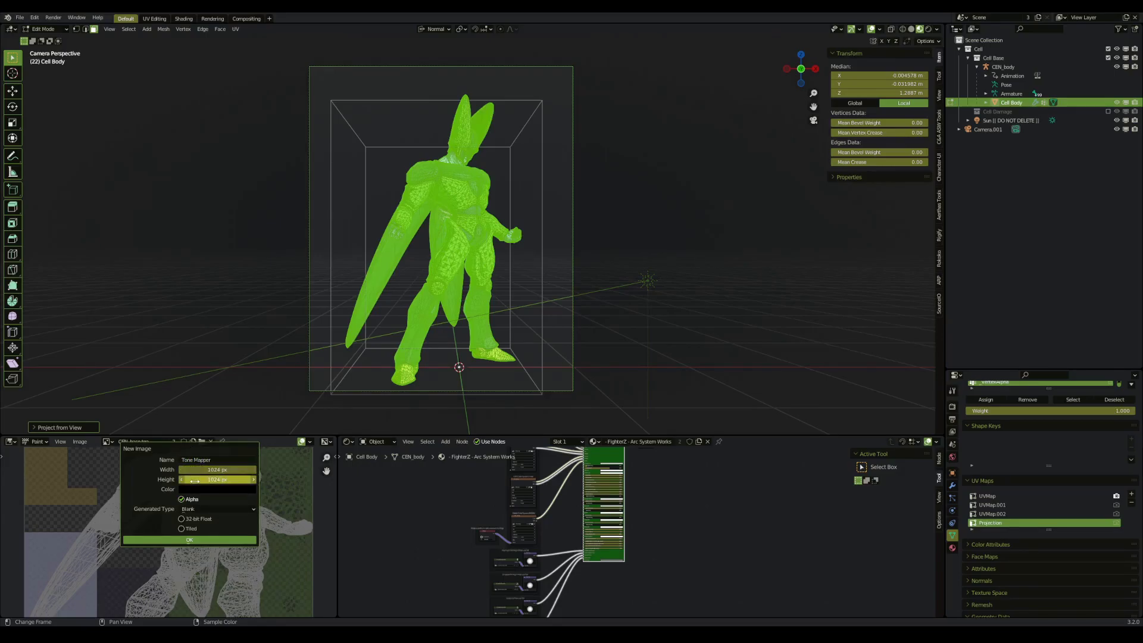
click(210, 469)
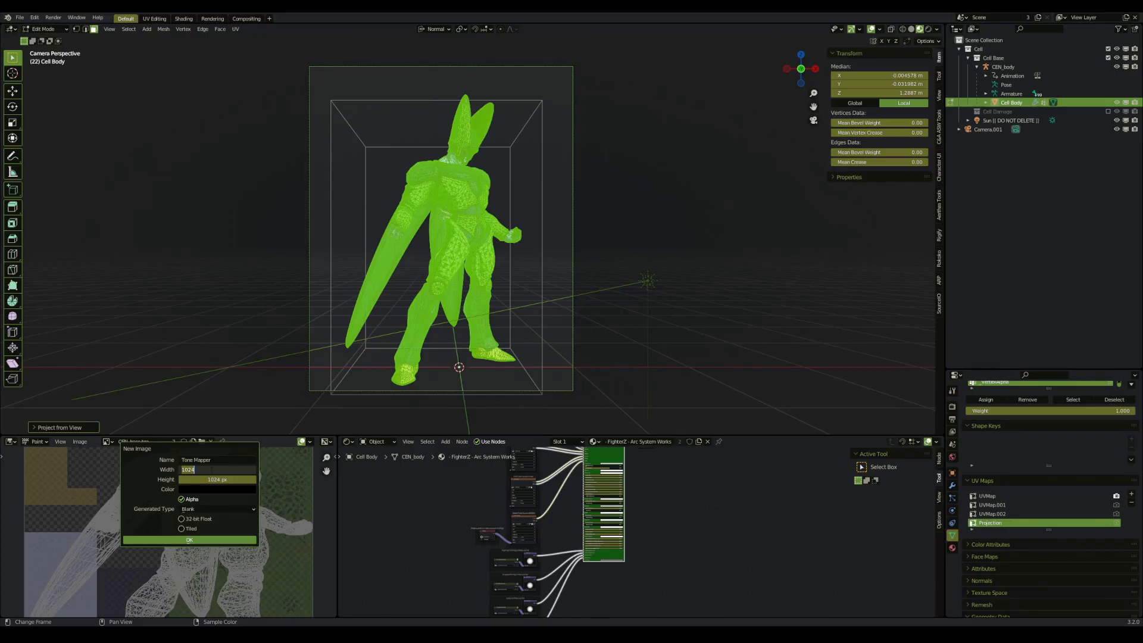
text(4098)
key(Tab)
text(40)
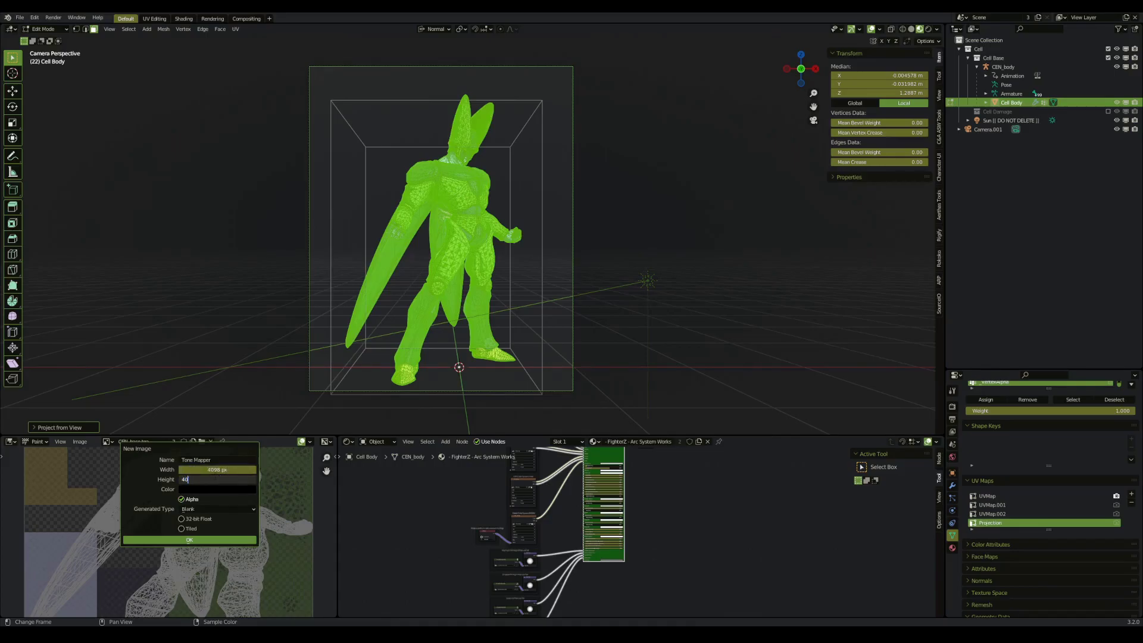
text(98)
key(Return)
click(208, 487)
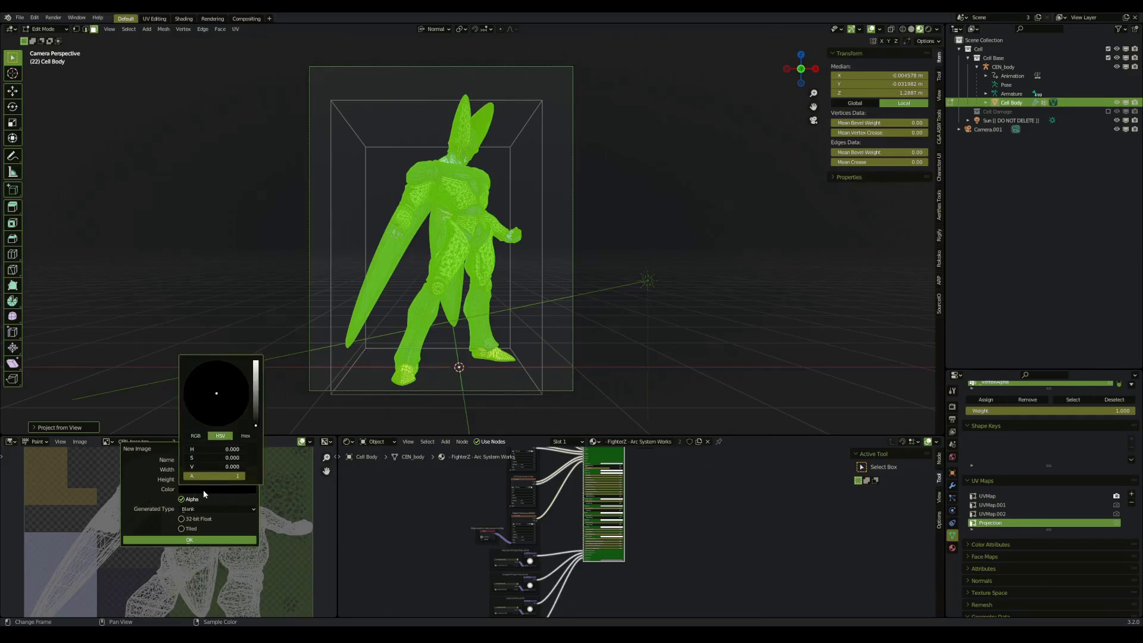
click(210, 466)
text(0.5)
key(Return)
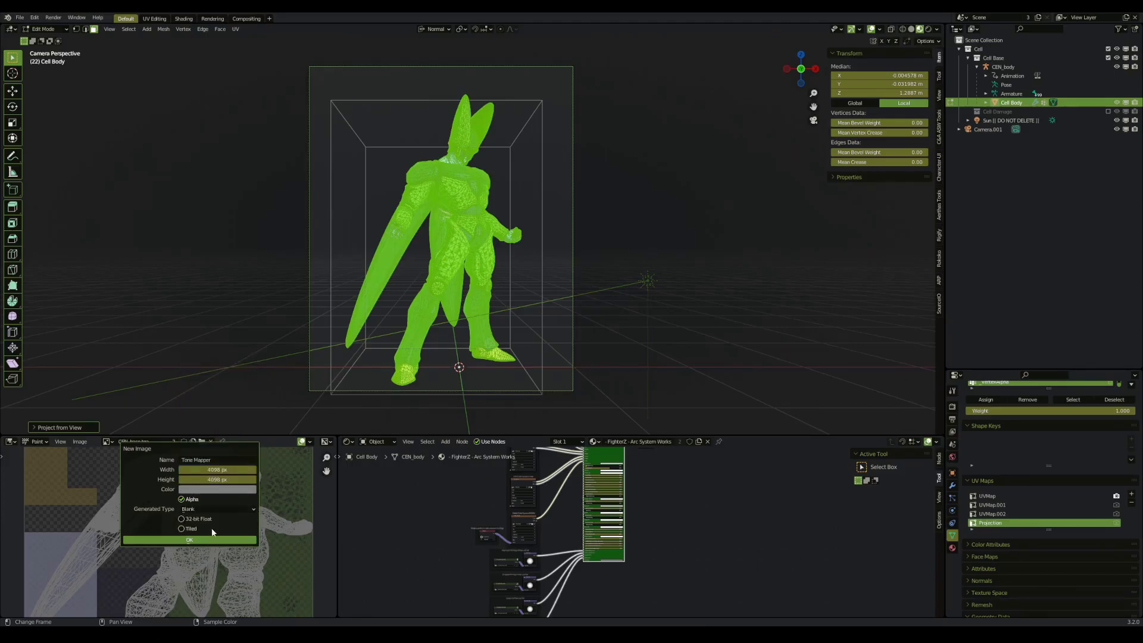
click(200, 543)
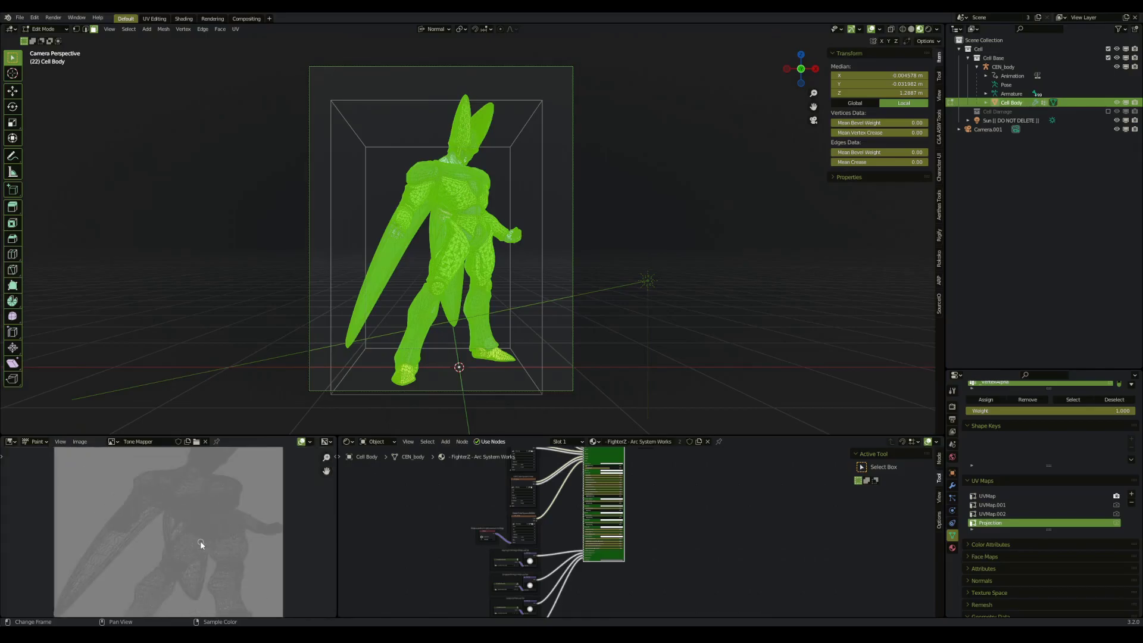
Step: Add an Image Texture node loaded with the Tone Mapper image
middle_drag(203, 543, 191, 520)
middle_drag(579, 571, 556, 504)
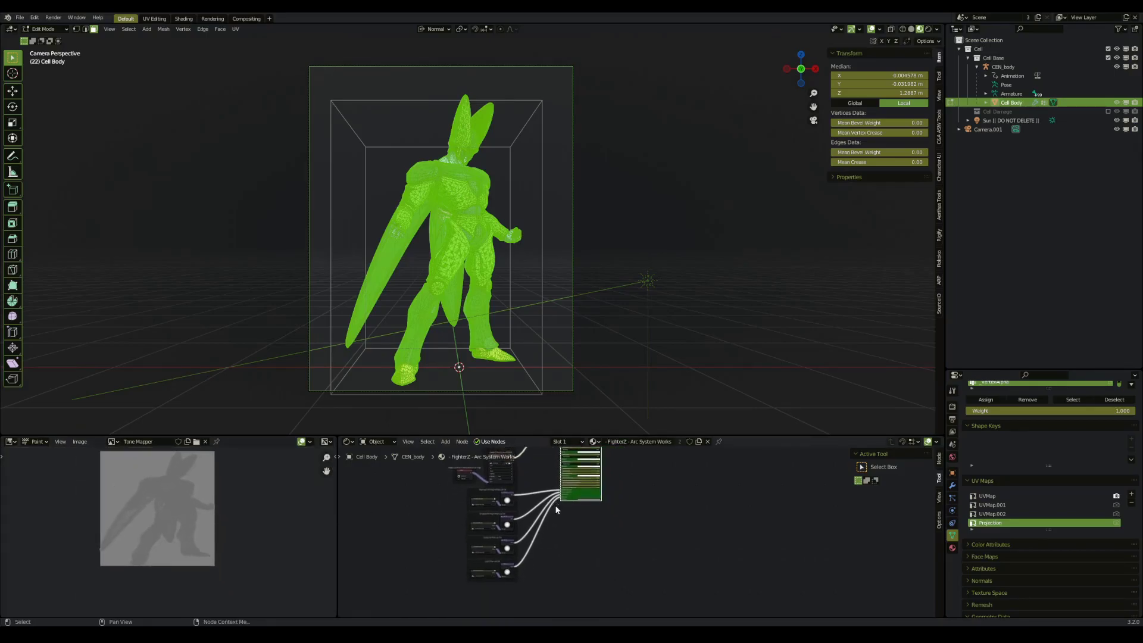
scroll(557, 505, up, 8)
scroll(555, 505, up, 5)
key(shift+a)
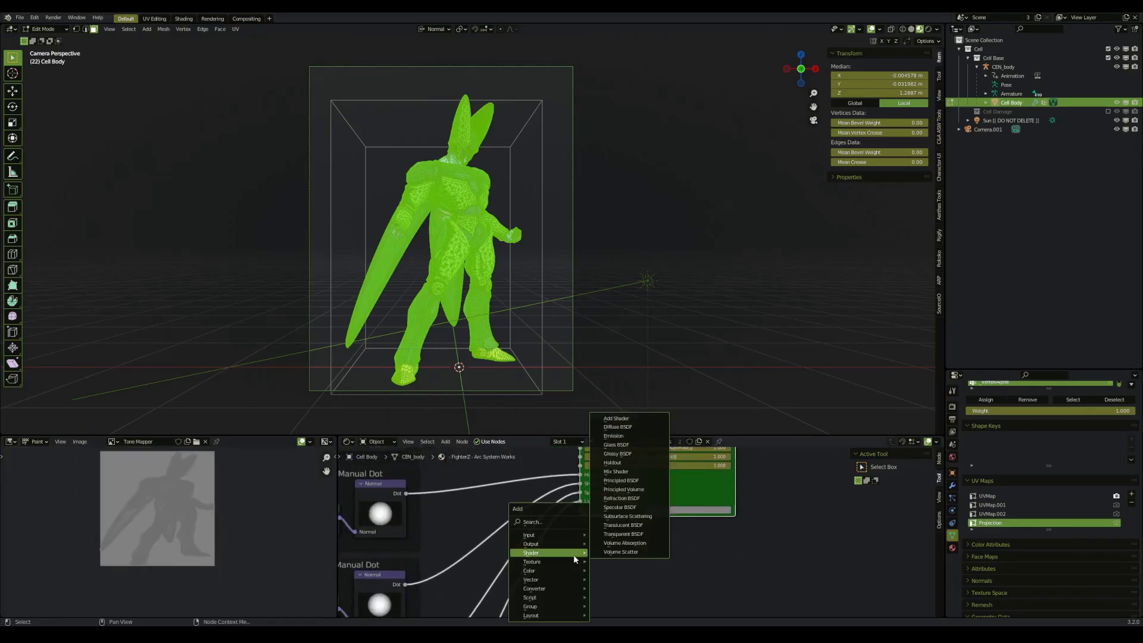
click(543, 522)
text(image)
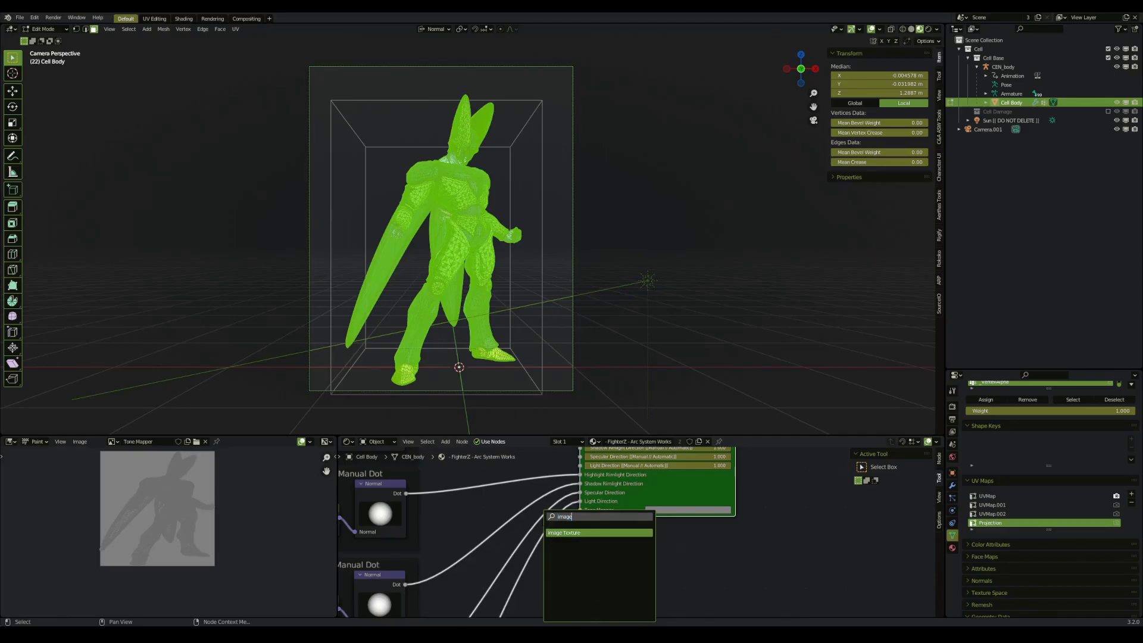
key(Return)
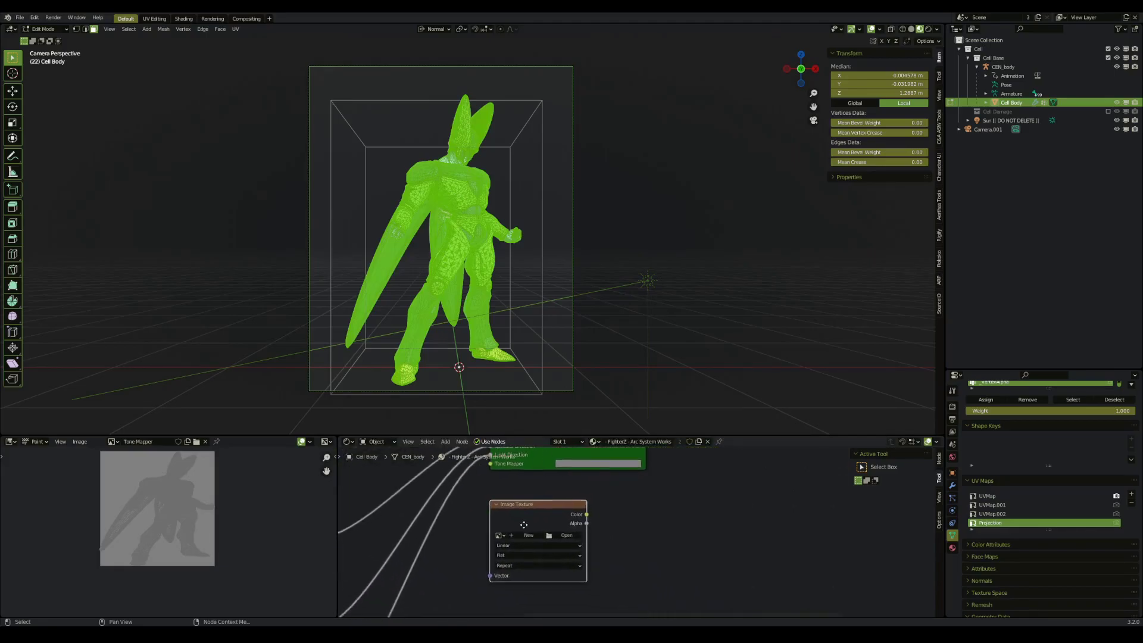
click(485, 535)
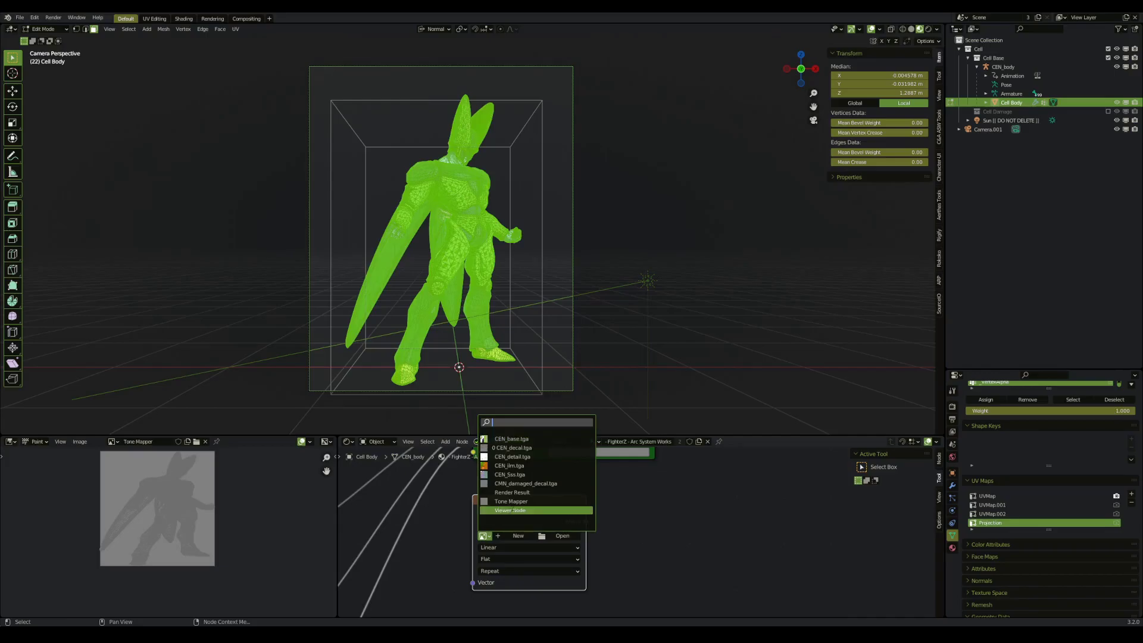
click(521, 504)
Step: Set the texture's interpolation to Closest and link its Color to the shader's Tone Mapper input
scroll(517, 492, up, 2)
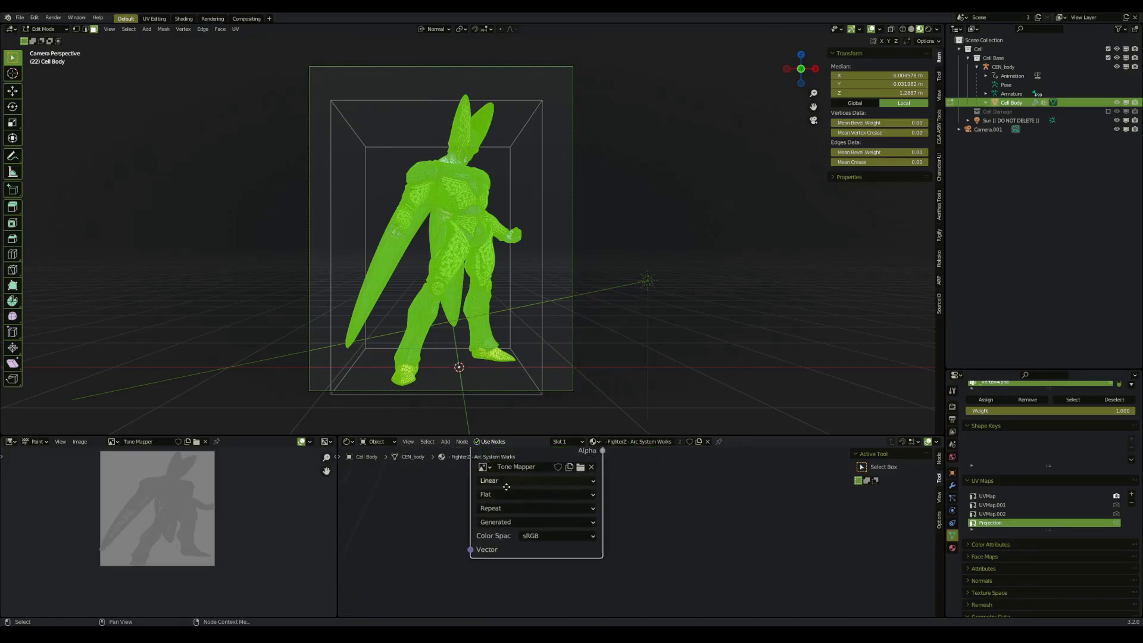
click(504, 540)
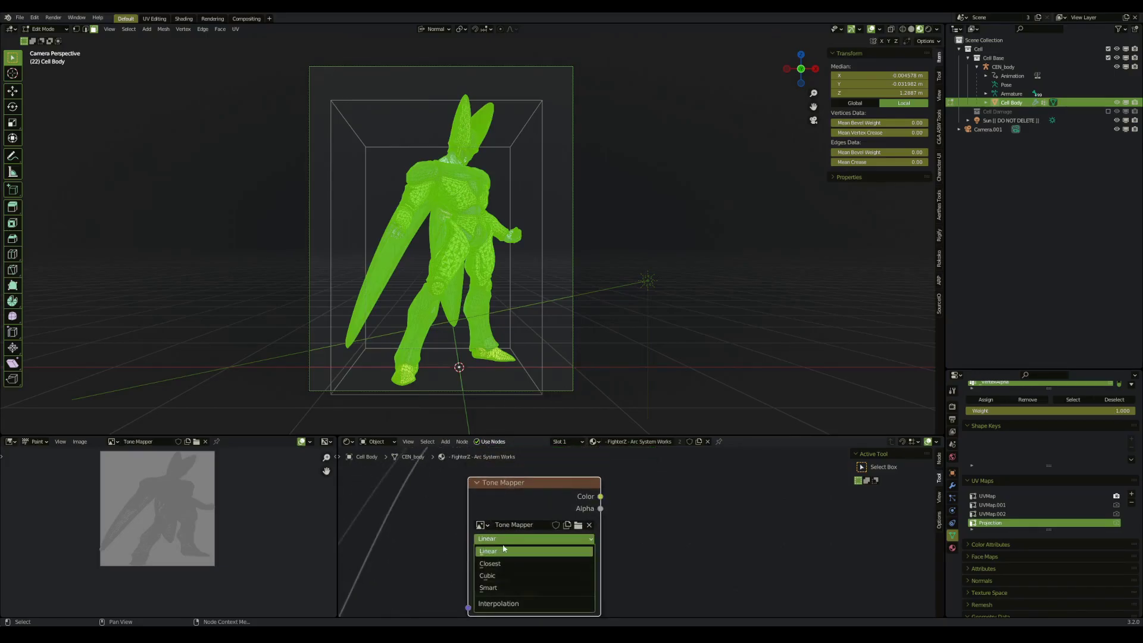
click(501, 564)
scroll(598, 542, down, 1)
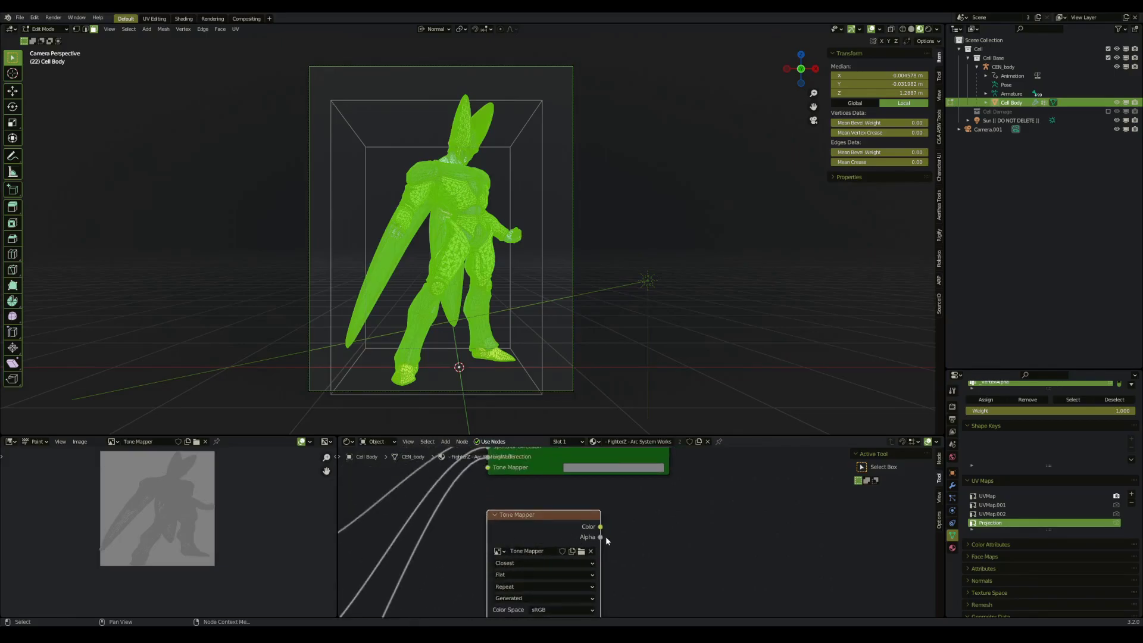
drag(601, 526, 488, 468)
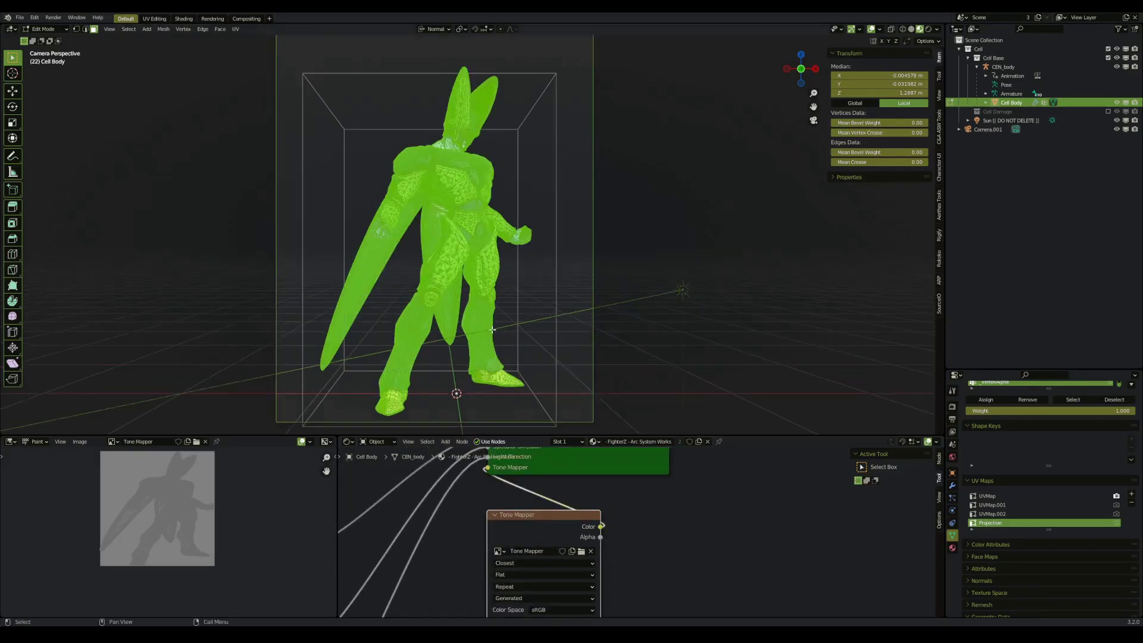
Step: Add a UV Map node set to Projection feeding the image's Vector input
middle_drag(421, 594, 496, 501)
key(shift+a)
click(475, 521)
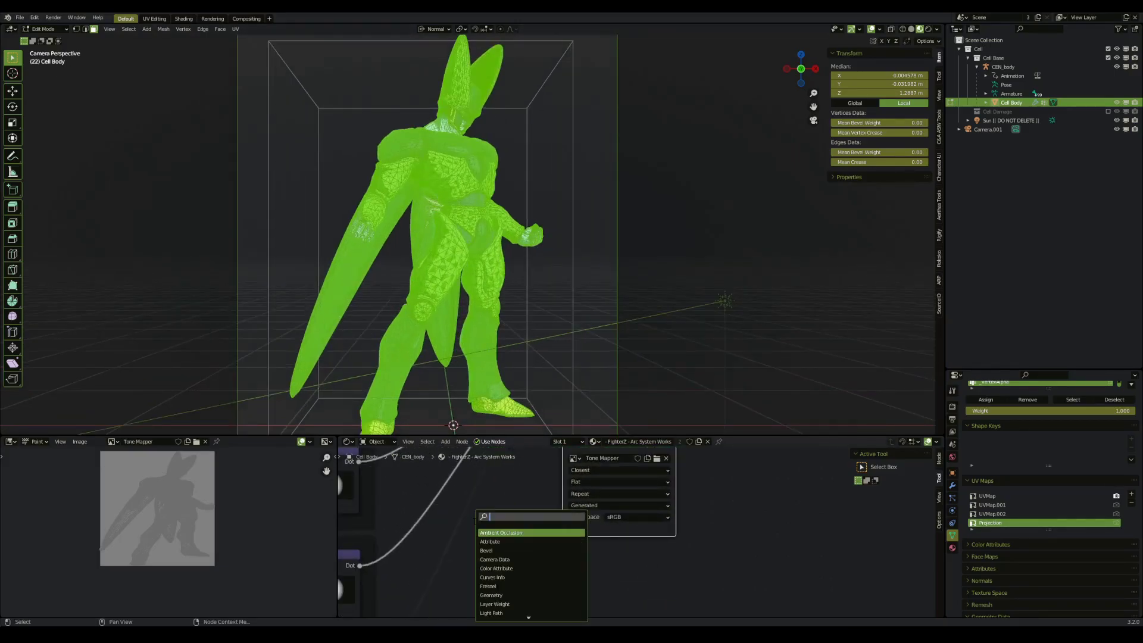
text(uvm)
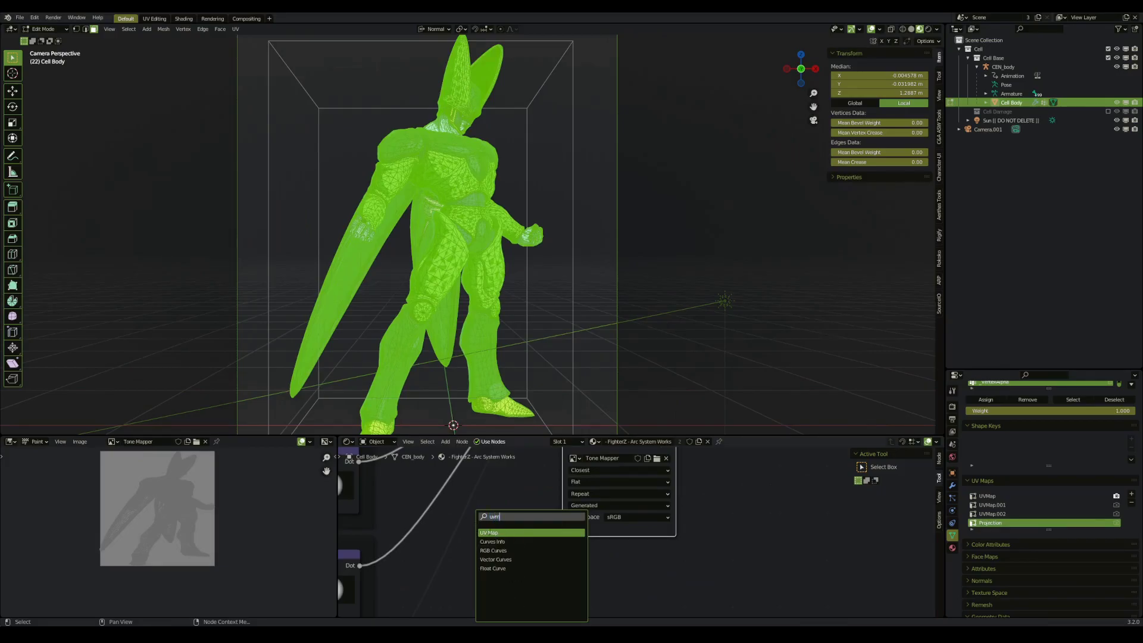
key(Return)
click(480, 543)
drag(533, 543, 563, 529)
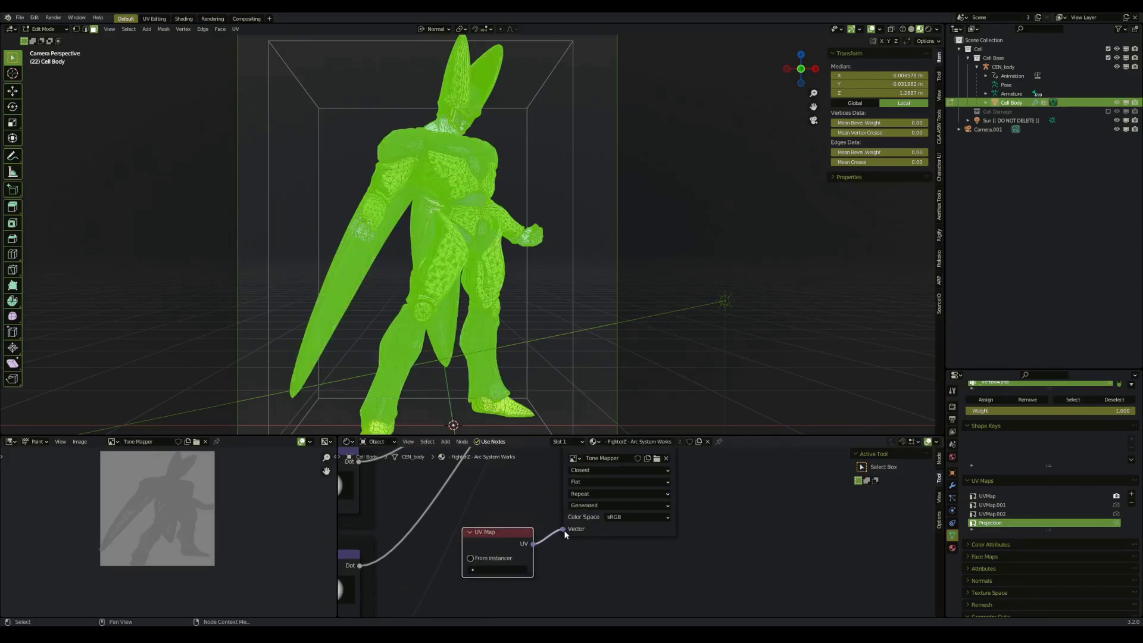
click(497, 570)
click(481, 499)
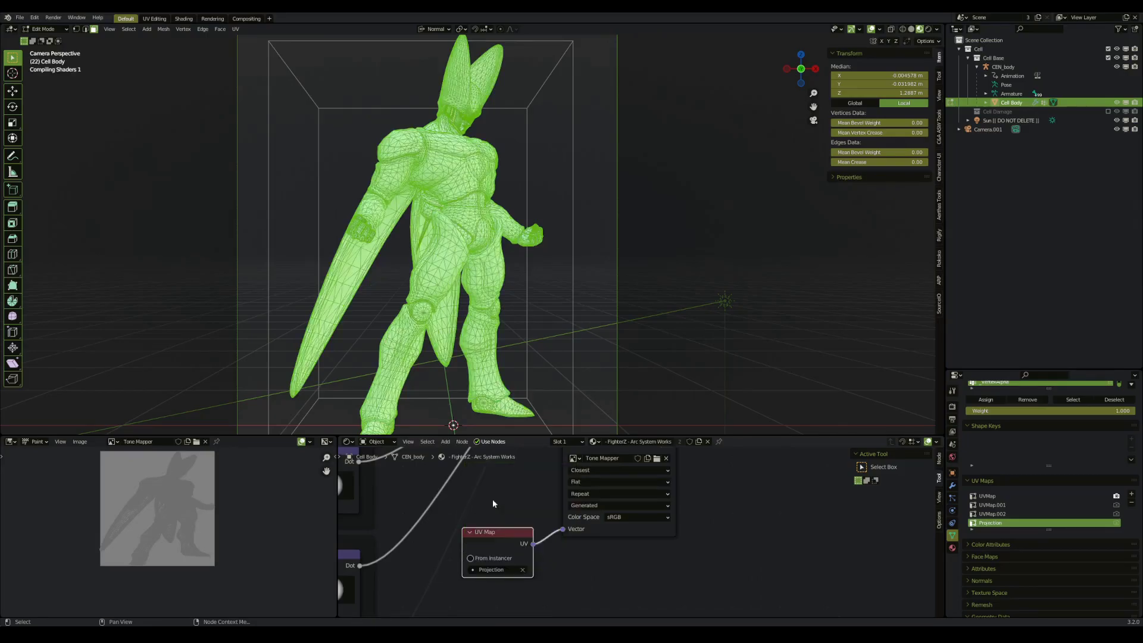
scroll(506, 195, up, 3)
Step: Return to Object Mode and switch Cell Body into Texture Paint mode
scroll(505, 195, down, 3)
key(Tab)
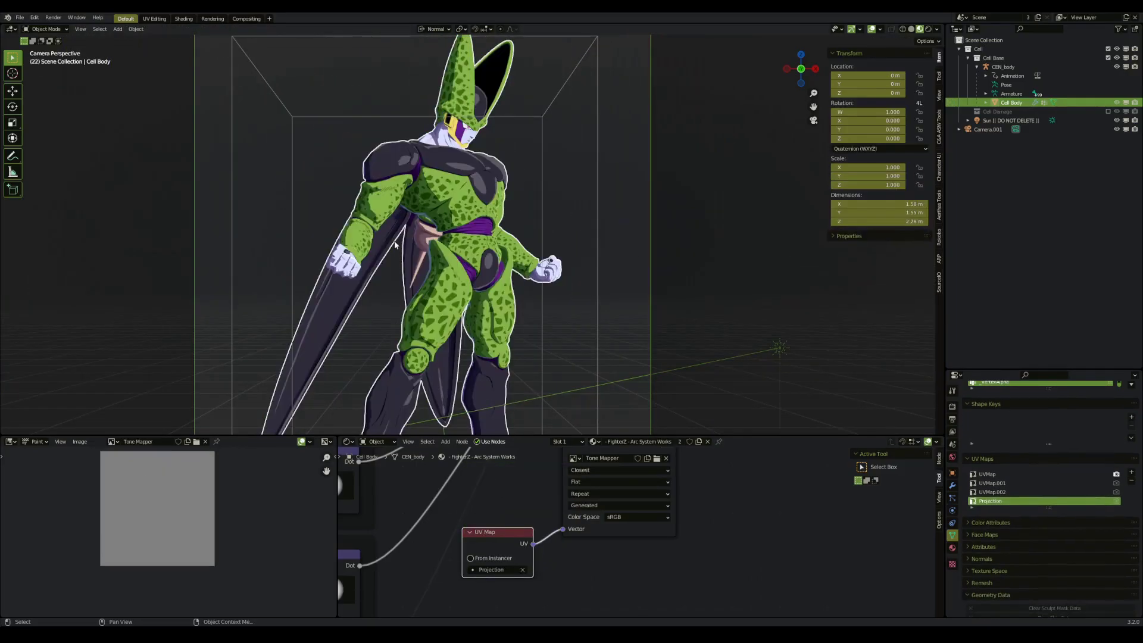
scroll(408, 222, up, 2)
scroll(407, 221, up, 2)
key(ctrl+Tab)
click(513, 234)
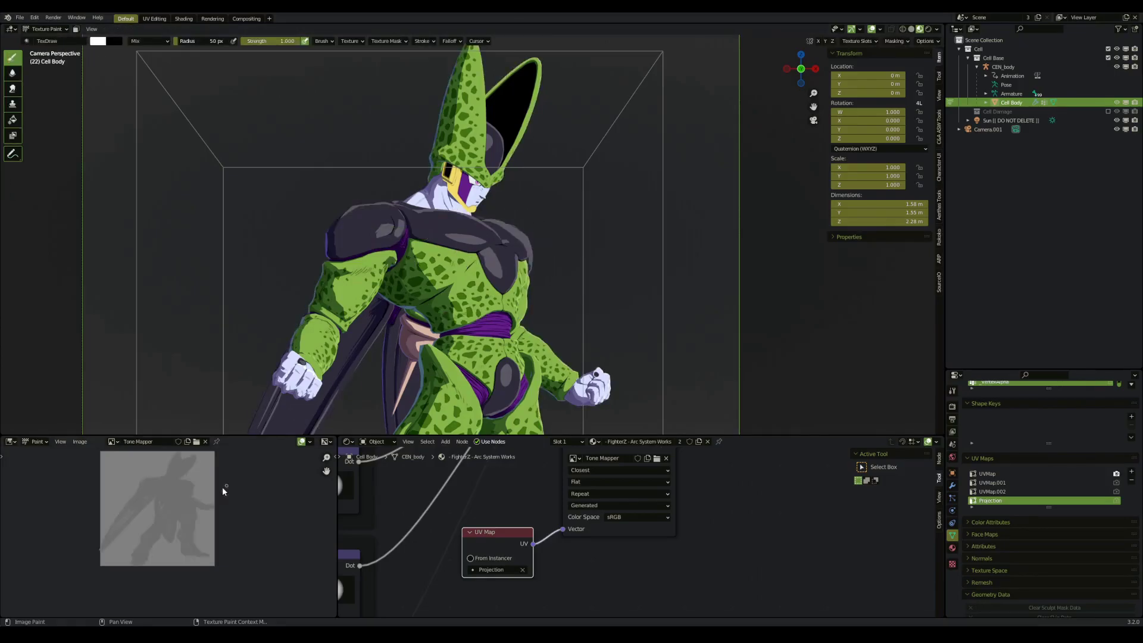
Step: Pan and zoom the image editor to frame the Tone Mapper texture around the body
scroll(193, 529, up, 3)
middle_drag(192, 528, 185, 573)
middle_drag(188, 498, 173, 505)
scroll(173, 506, up, 1)
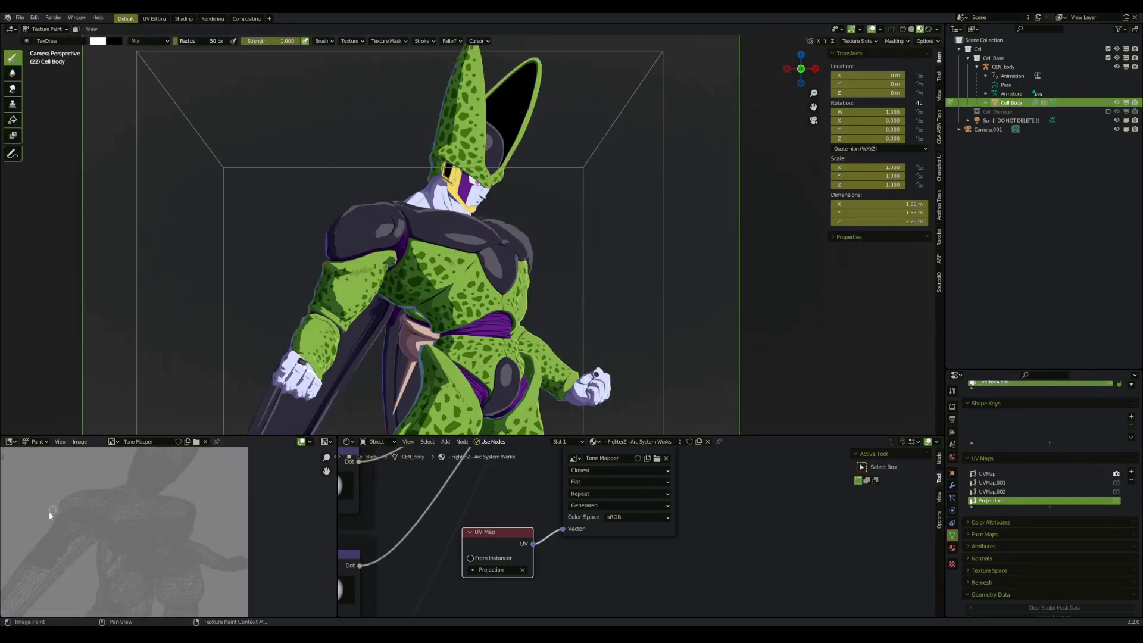
middle_drag(93, 476, 150, 477)
middle_drag(202, 533, 197, 522)
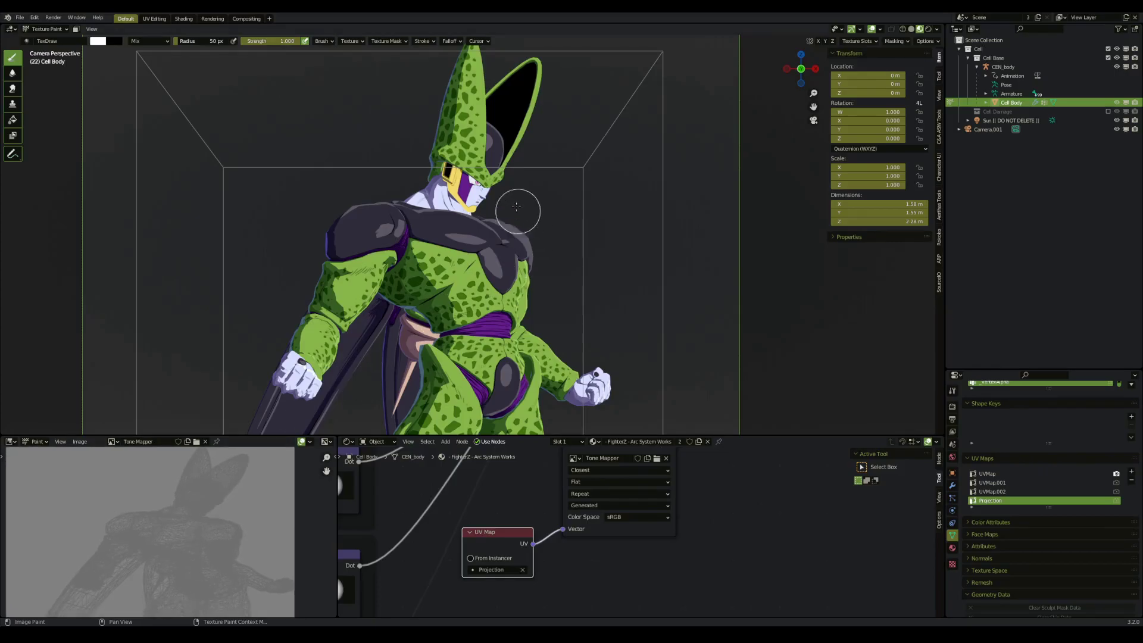
scroll(504, 163, up, 2)
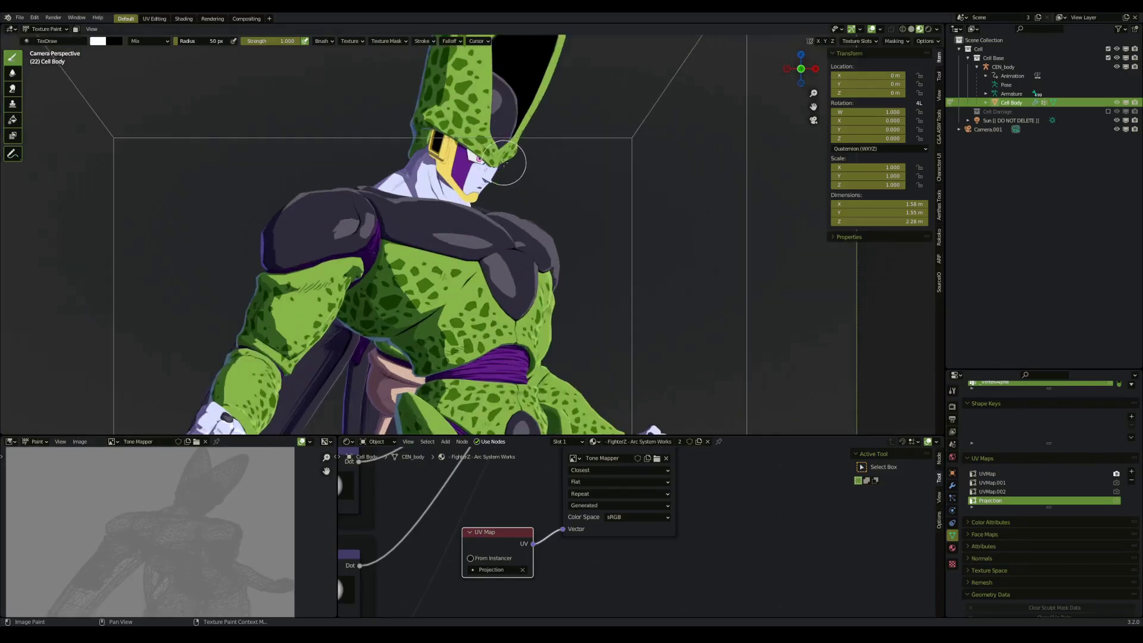
scroll(484, 173, down, 1)
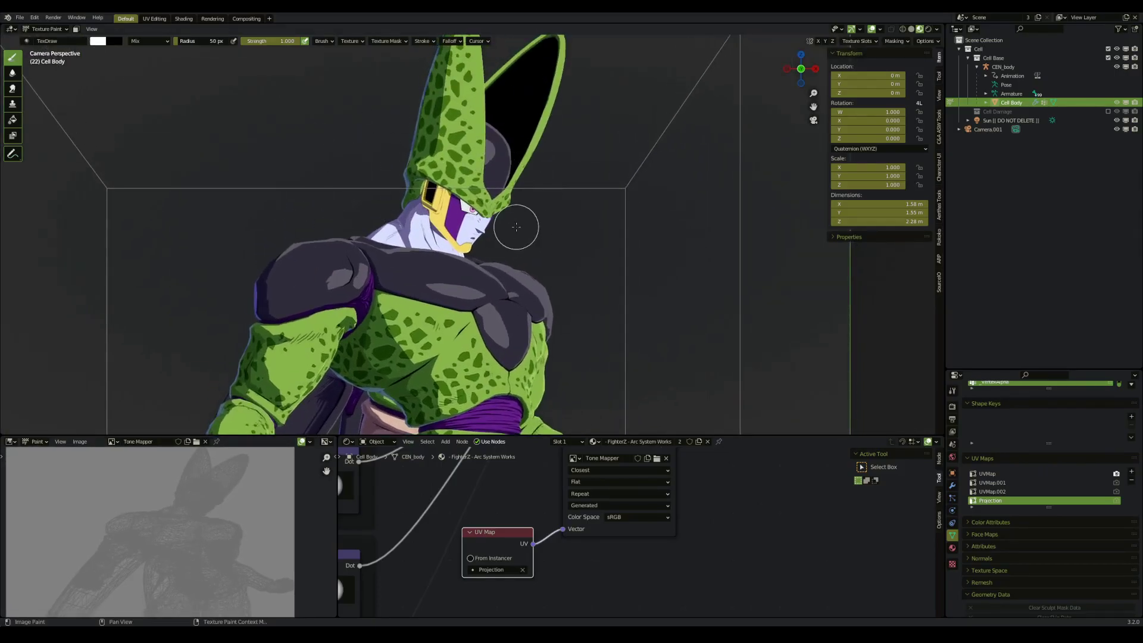
scroll(496, 234, up, 2)
scroll(495, 234, up, 2)
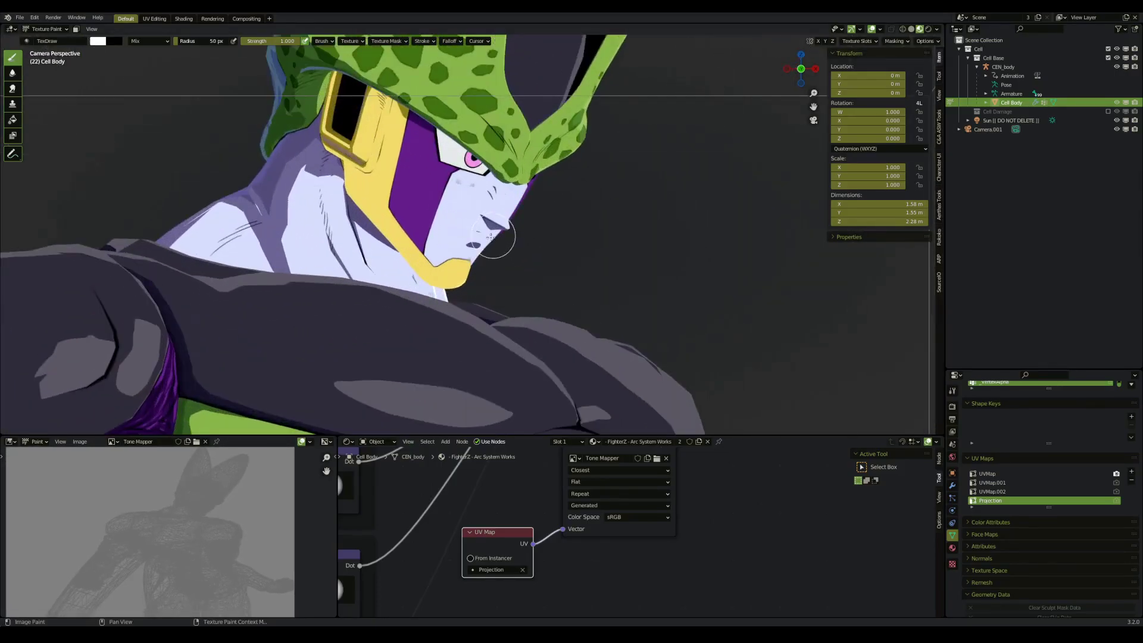
Step: Give the TexDraw brush the constant falloff preset, then collapse the Stroke and Falloff panels
click(940, 82)
scroll(852, 229, down, 5)
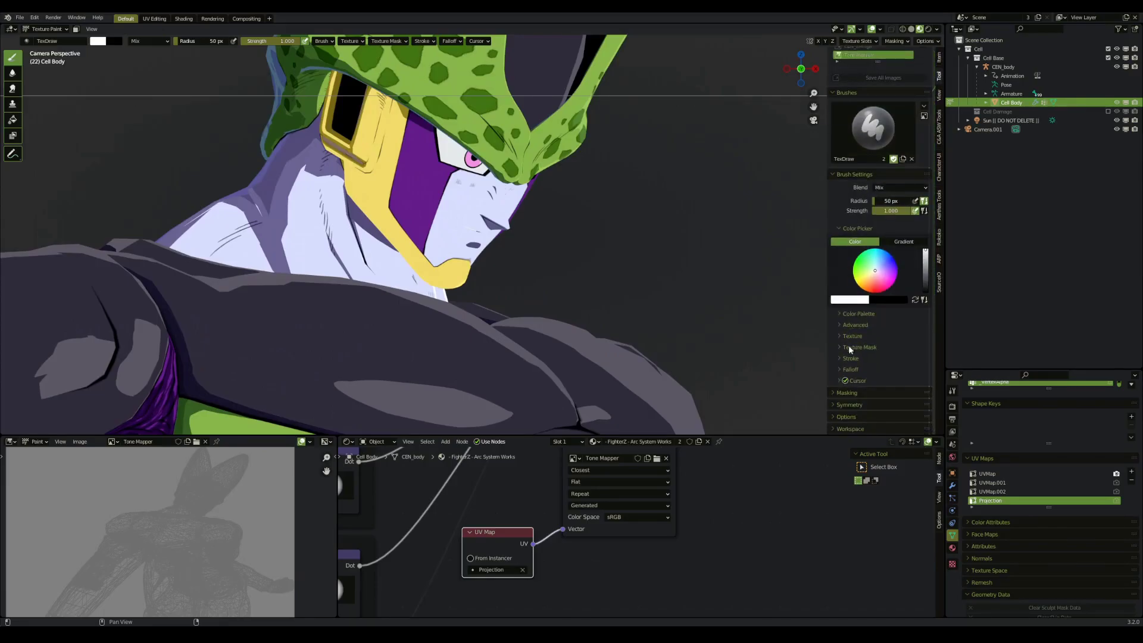
click(850, 359)
scroll(845, 364, down, 4)
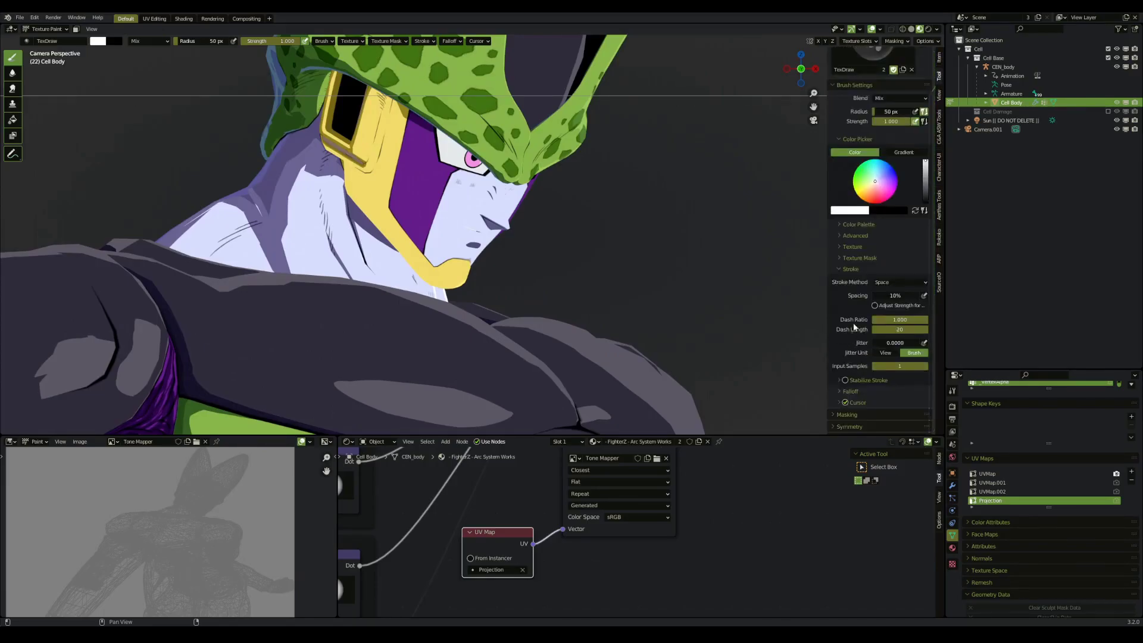
click(847, 391)
scroll(846, 369, down, 5)
click(879, 357)
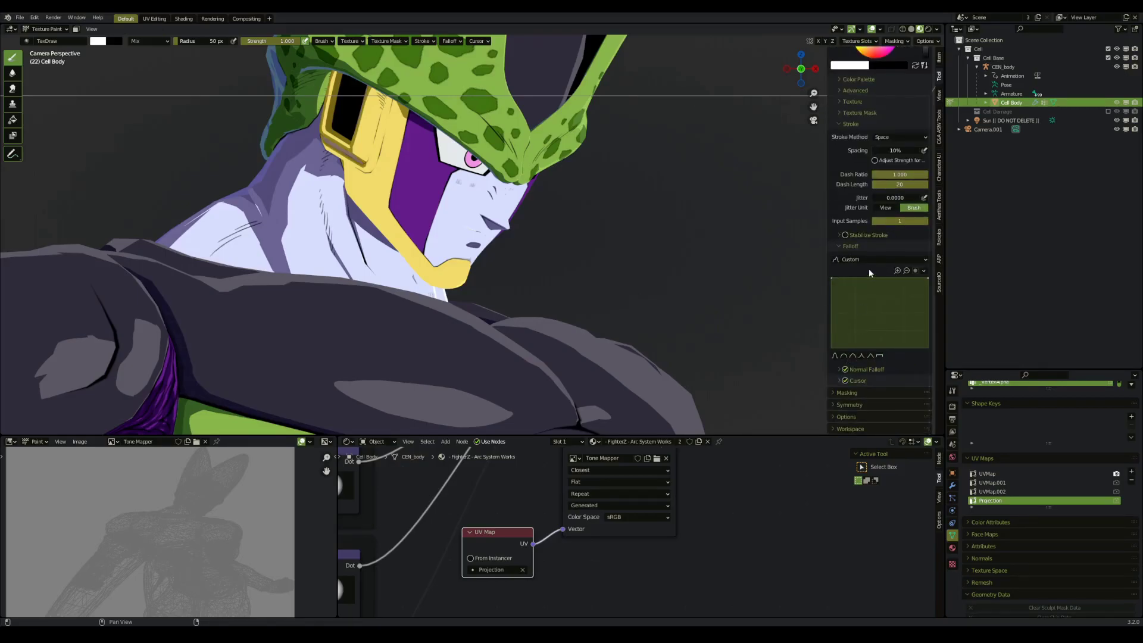
scroll(857, 238, up, 4)
click(851, 235)
click(851, 245)
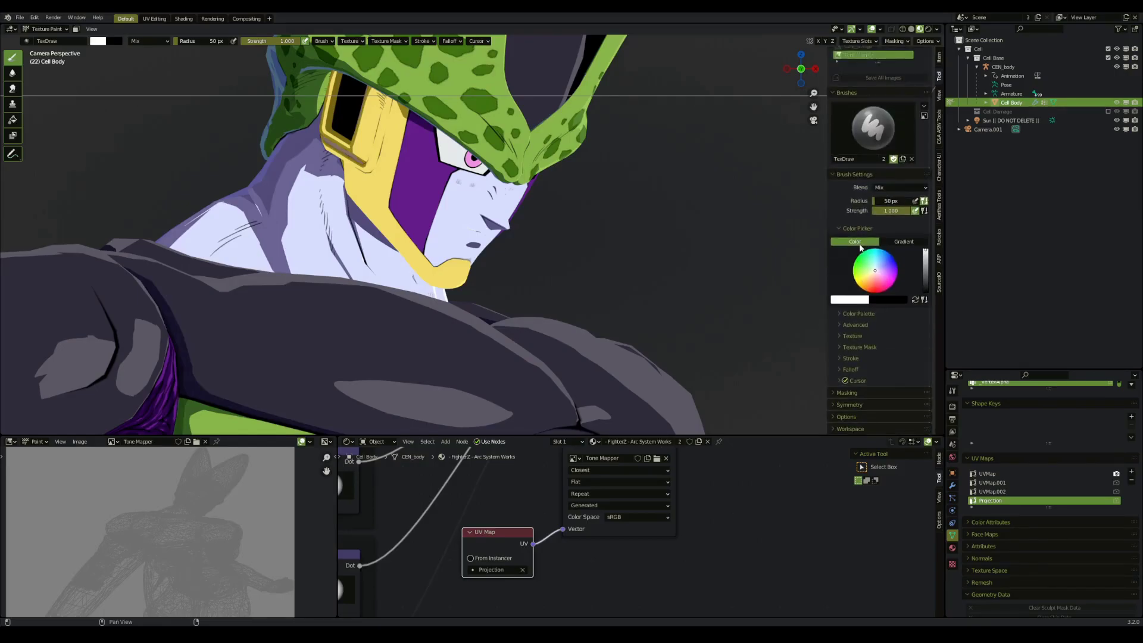
scroll(413, 143, up, 6)
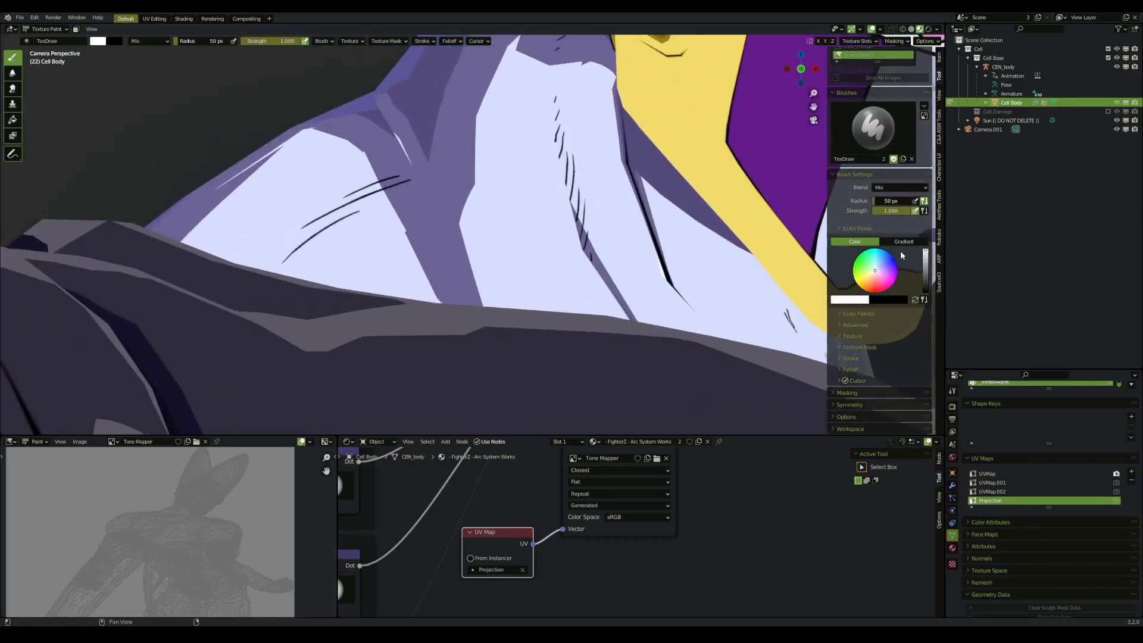
Step: Set the brush colour to black (V 0) and paint dark strokes across the neck and down the sleeve
click(873, 299)
click(875, 284)
text(0.25)
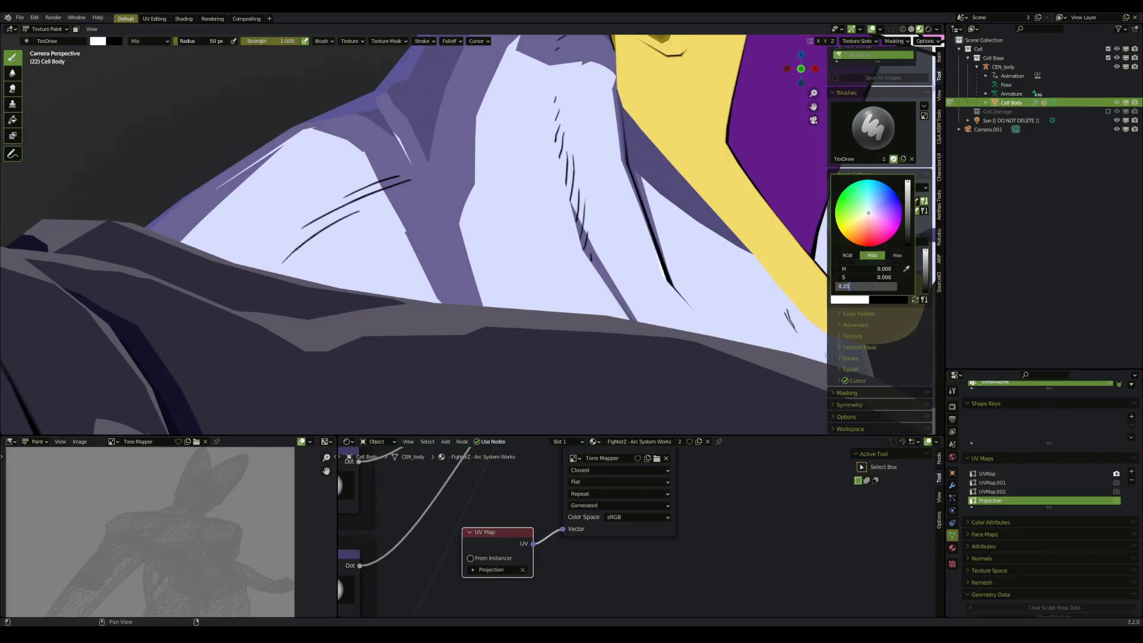
key(Return)
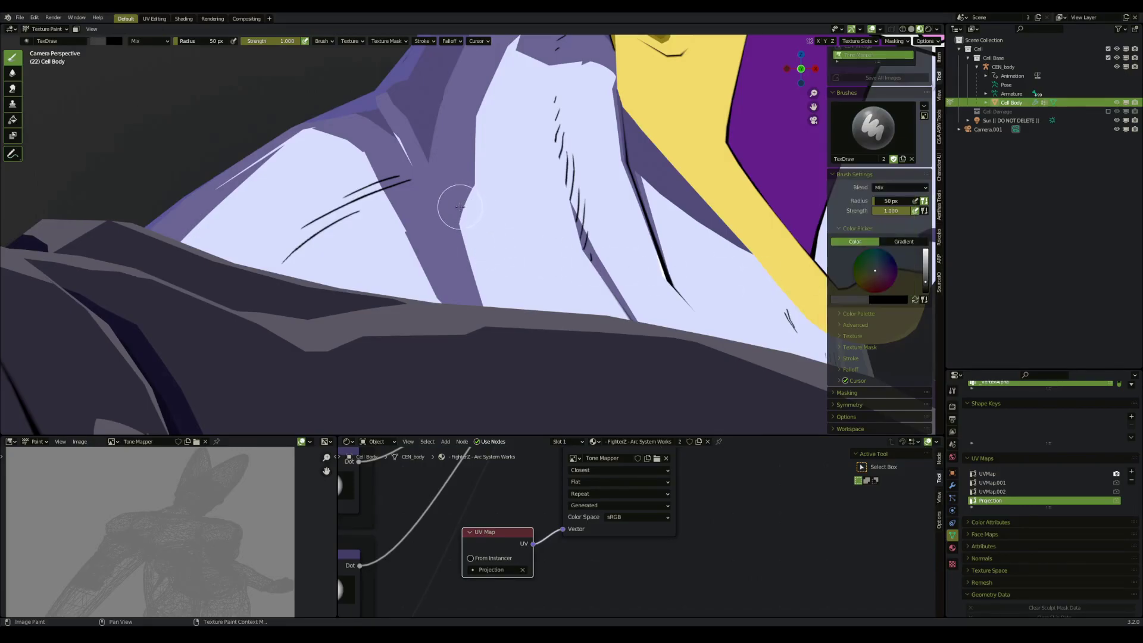
drag(459, 207, 526, 208)
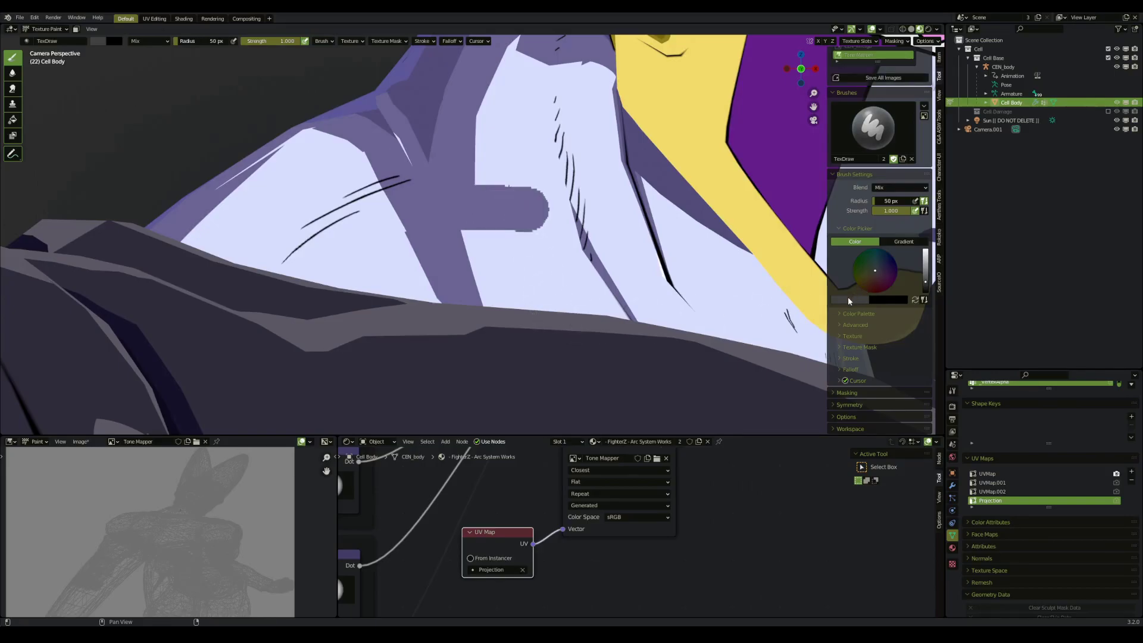
click(848, 298)
click(870, 287)
text(0.25)
key(Return)
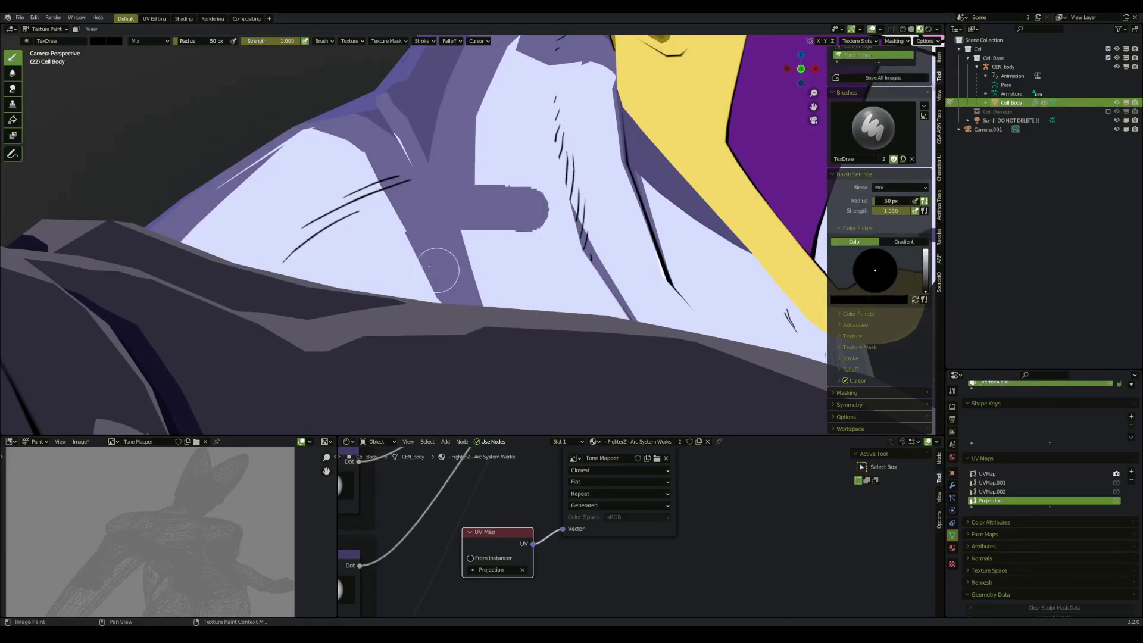
drag(409, 127, 439, 182)
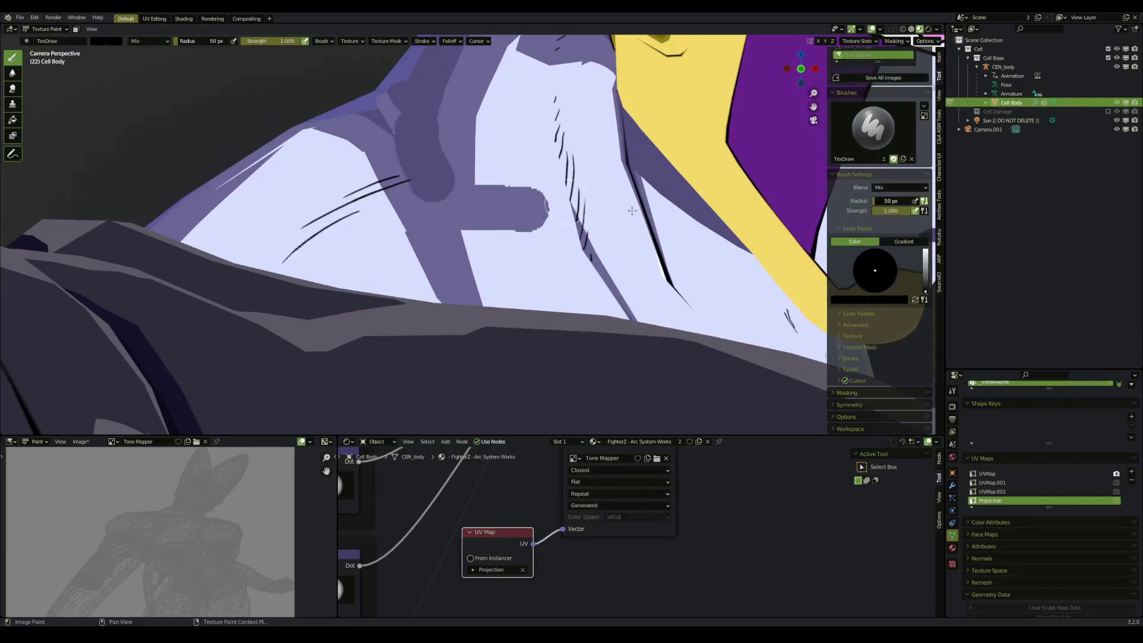
Step: Switch the brush to light grey (V 0.75) and paint over the dark arm shape
click(863, 301)
click(872, 286)
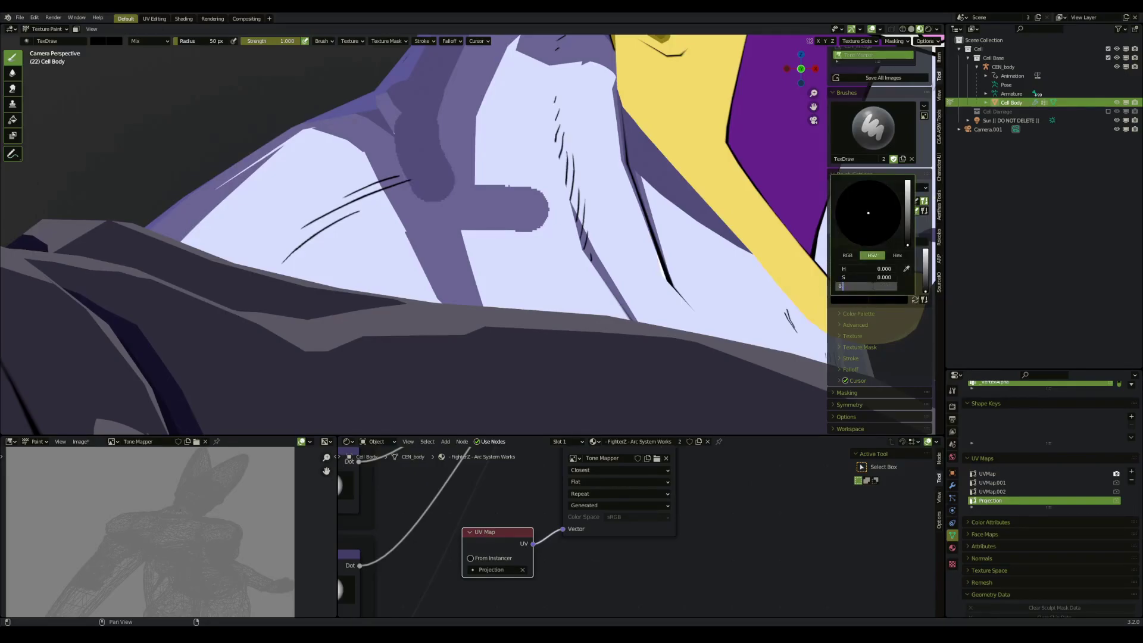
key(Return)
mouse_move(537, 156)
mouse_down()
mouse_move(462, 224)
mouse_move(412, 230)
mouse_up()
Step: Raise the brush brightness to full white and paint a white stroke on the neck
click(863, 301)
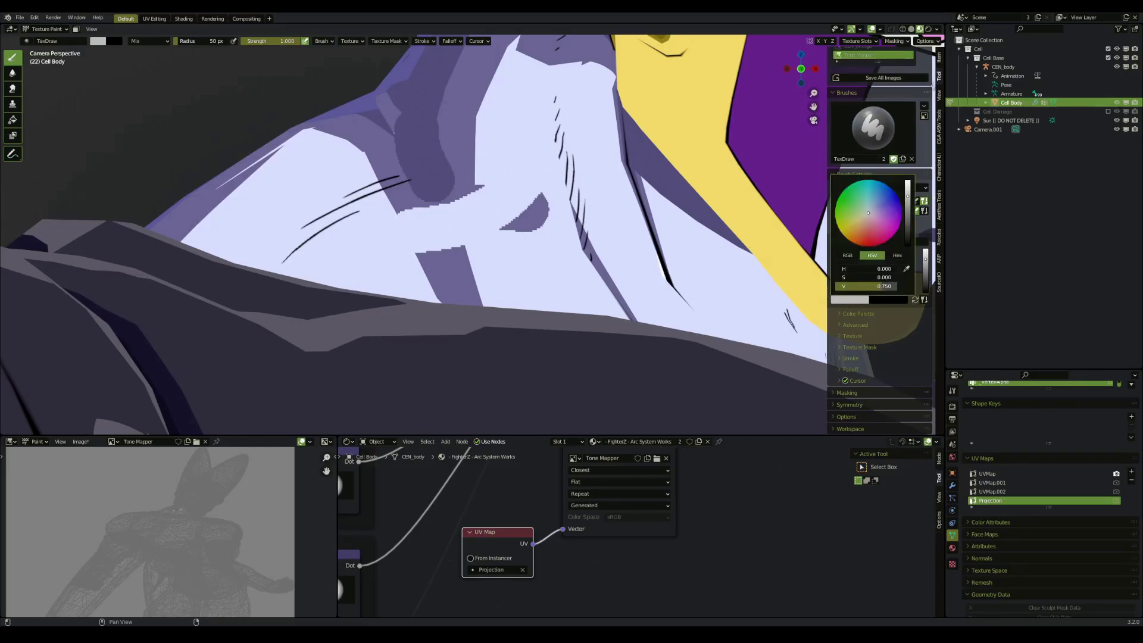
drag(875, 287, 894, 287)
drag(489, 145, 421, 213)
scroll(449, 271, down, 3)
mouse_move(450, 271)
middle_down()
mouse_move(452, 217)
mouse_move(488, 120)
middle_up()
Step: Paint two long light-grey strokes across the dark arm, filling the gap between them
mouse_move(456, 294)
mouse_down()
mouse_move(484, 281)
mouse_move(667, 314)
mouse_up()
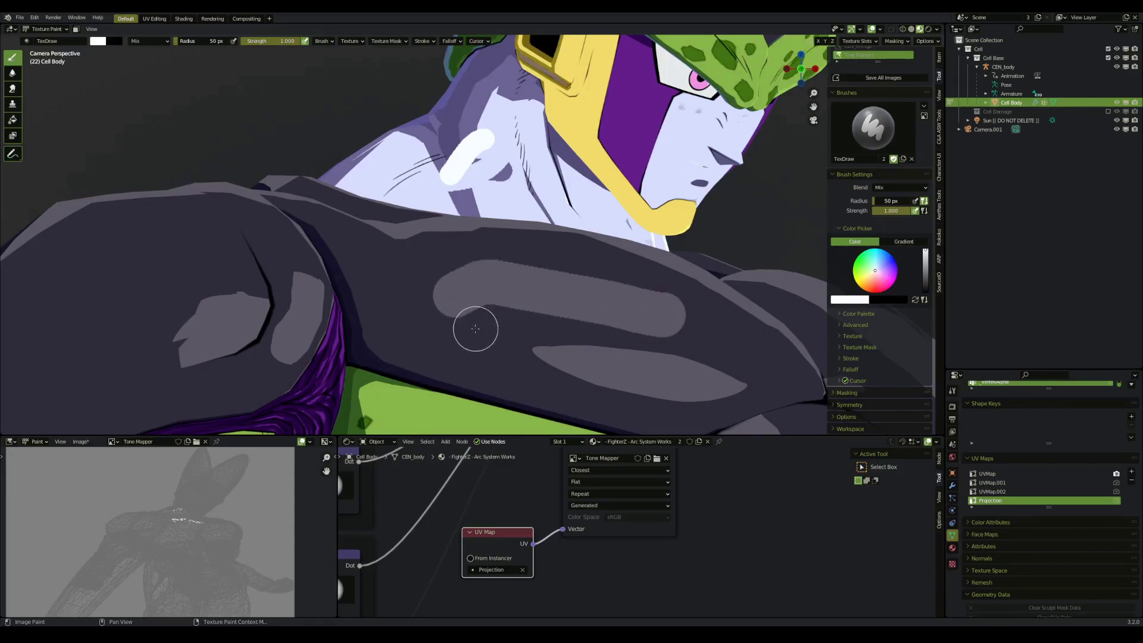
mouse_move(475, 328)
mouse_down()
mouse_move(617, 347)
mouse_move(566, 324)
mouse_move(709, 355)
mouse_up()
scroll(537, 258, up, 2)
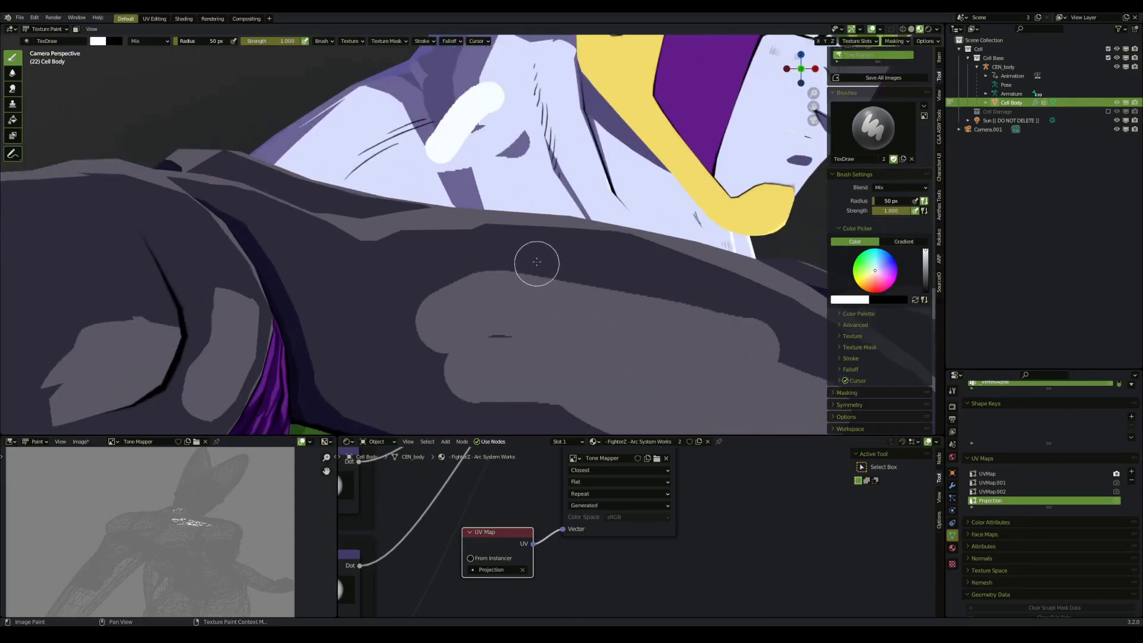
scroll(747, 213, down, 3)
Step: Set the brush to mid grey (V 0.5) and narrow the shoulder highlight with two strokes
click(852, 300)
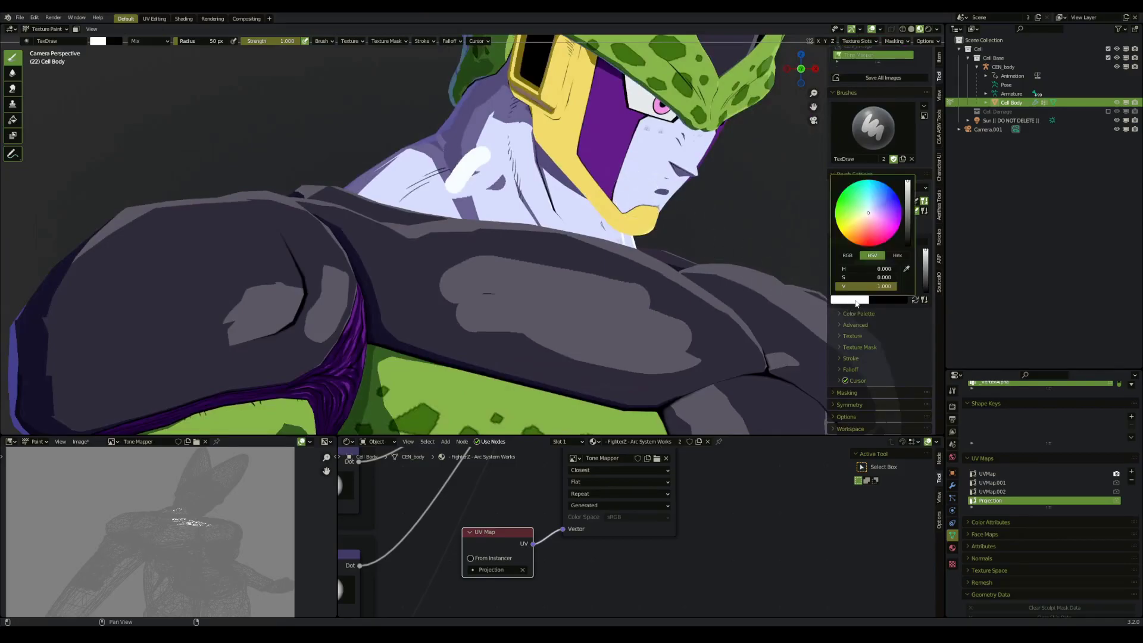
click(880, 288)
text(0.5)
key(Return)
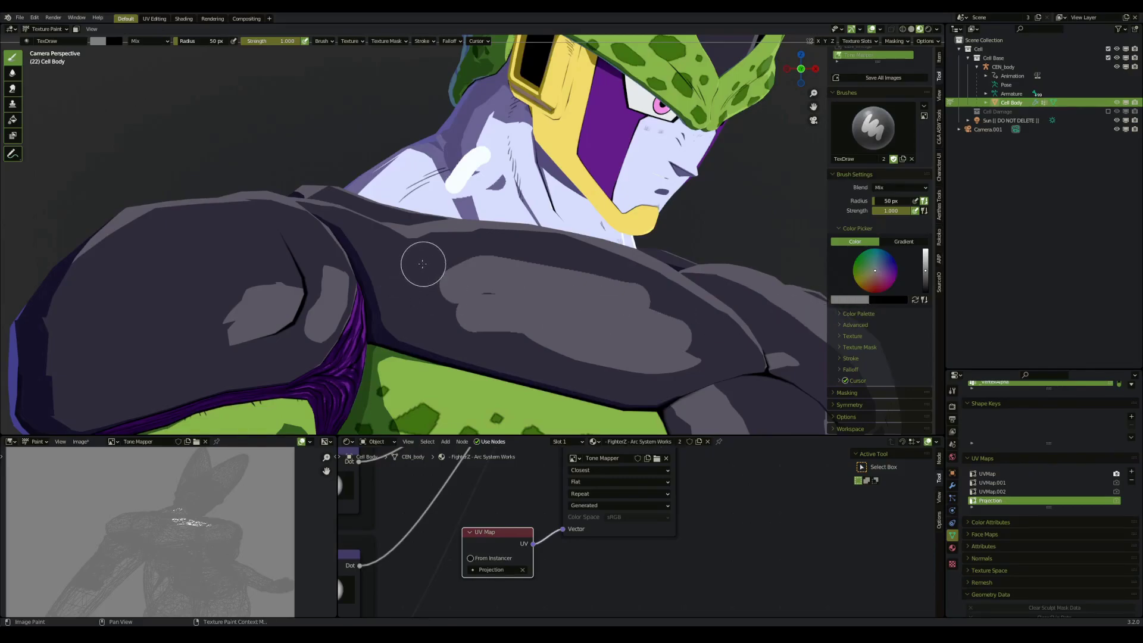
drag(422, 264, 681, 292)
drag(404, 287, 693, 333)
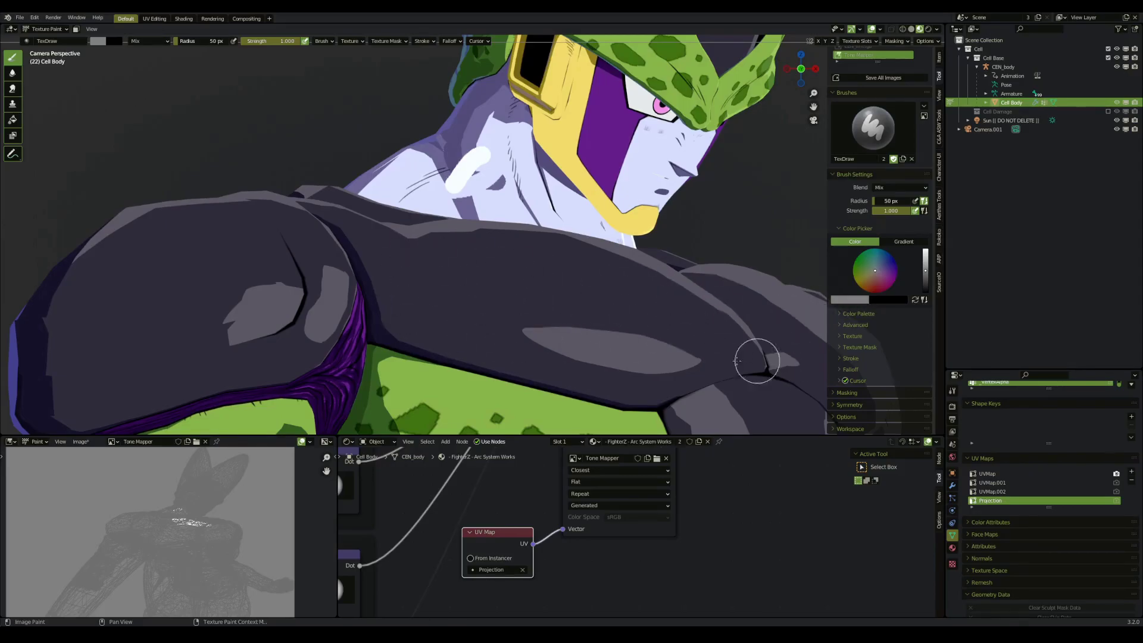
Step: Cover the white neck stroke, then in Texture Paint dab dark paint on the face decal's brow and cheek
mouse_move(286, 196)
mouse_down()
mouse_move(586, 167)
mouse_move(401, 141)
mouse_up()
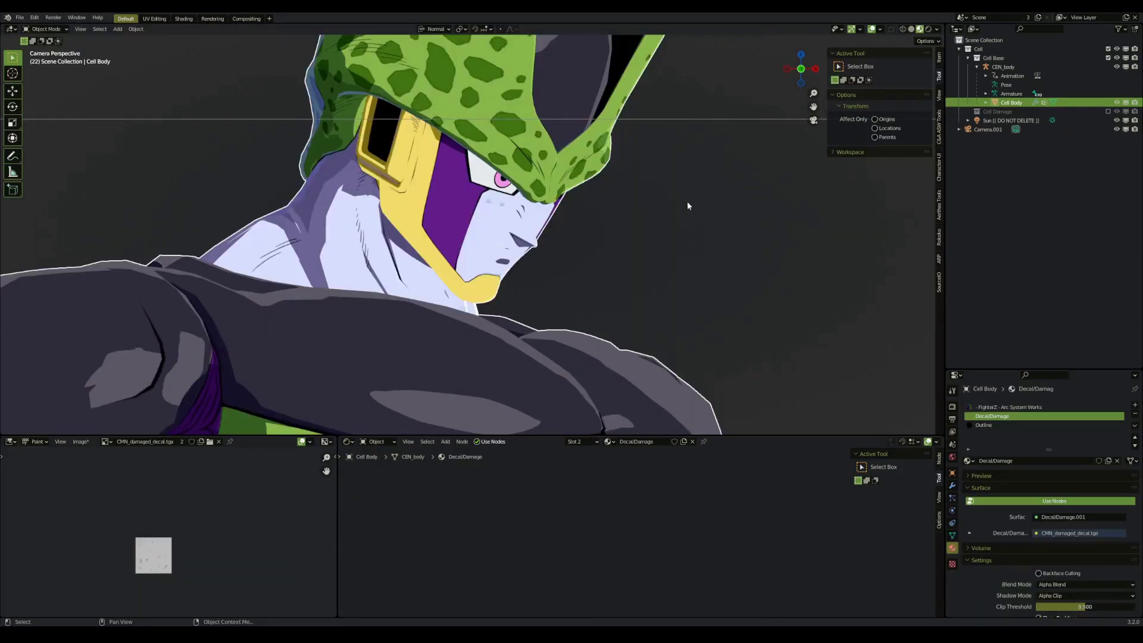
scroll(696, 198, up, 4)
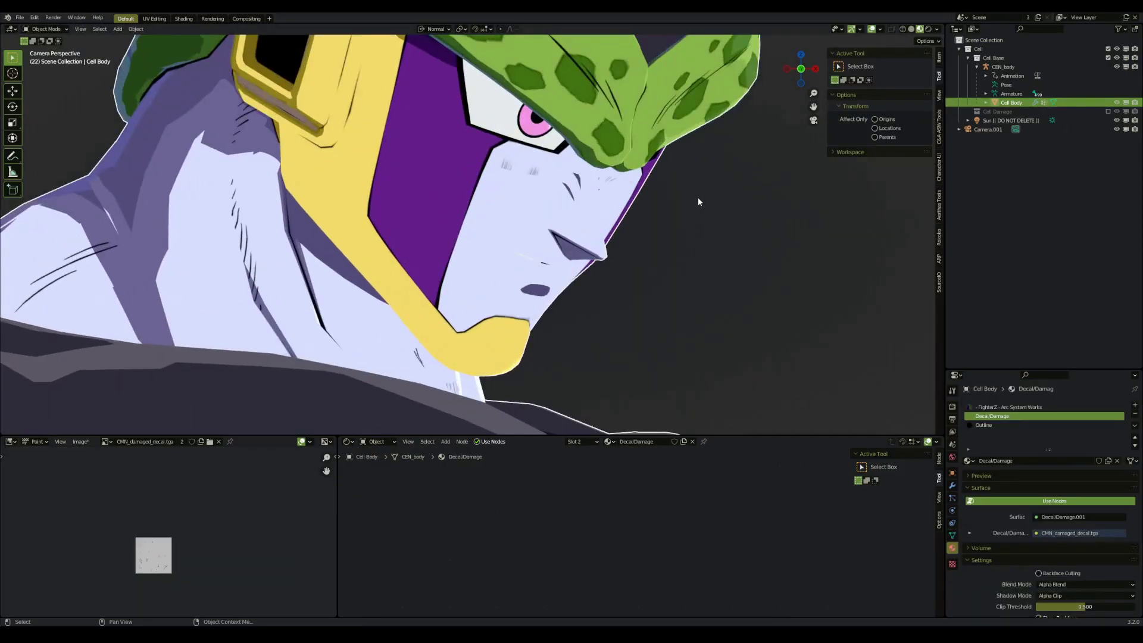
shift+middle_drag(585, 227, 567, 264)
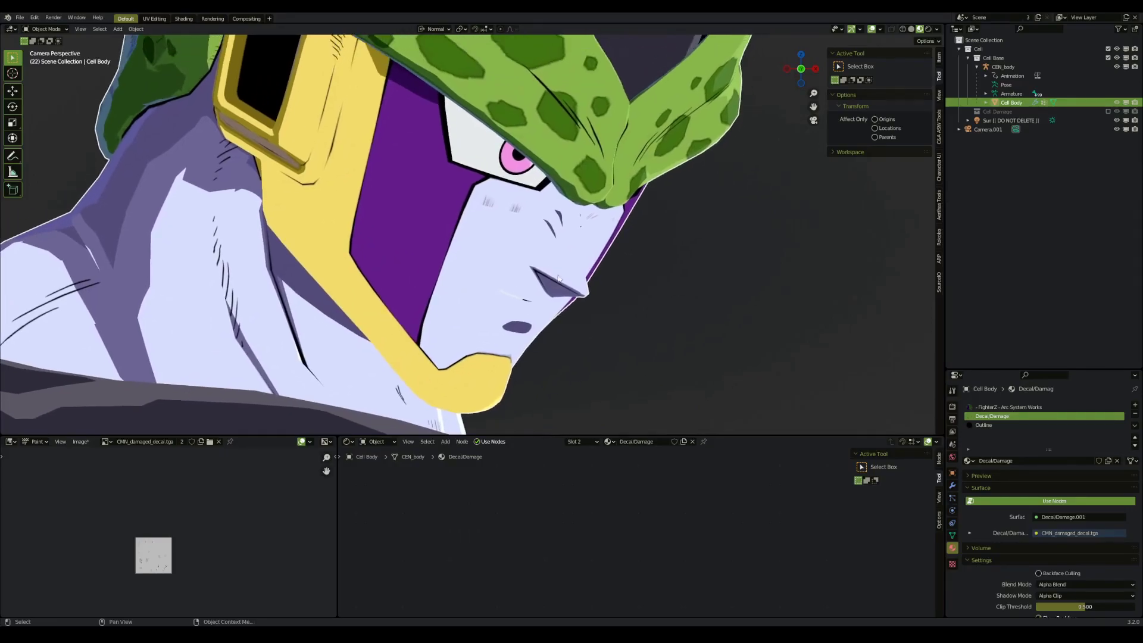
key(ctrl+Tab)
click(619, 256)
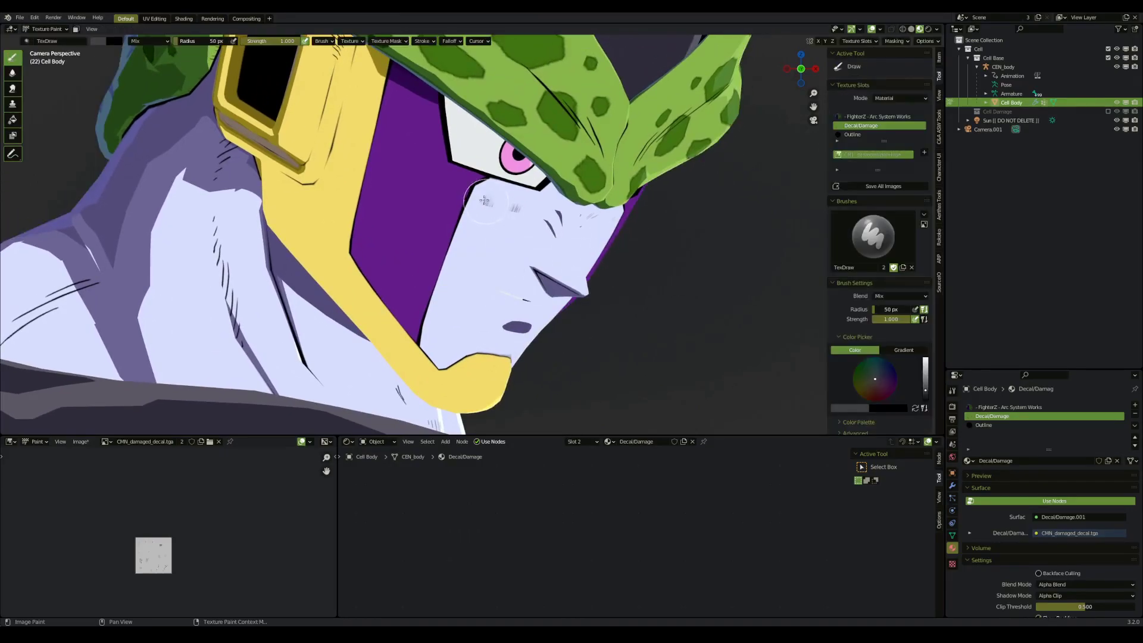
mouse_move(481, 199)
mouse_down()
mouse_move(435, 178)
mouse_move(554, 208)
mouse_move(571, 250)
mouse_move(608, 256)
mouse_up()
Step: Separate the selected decal faces into their own object and return to Object Mode
key(Tab)
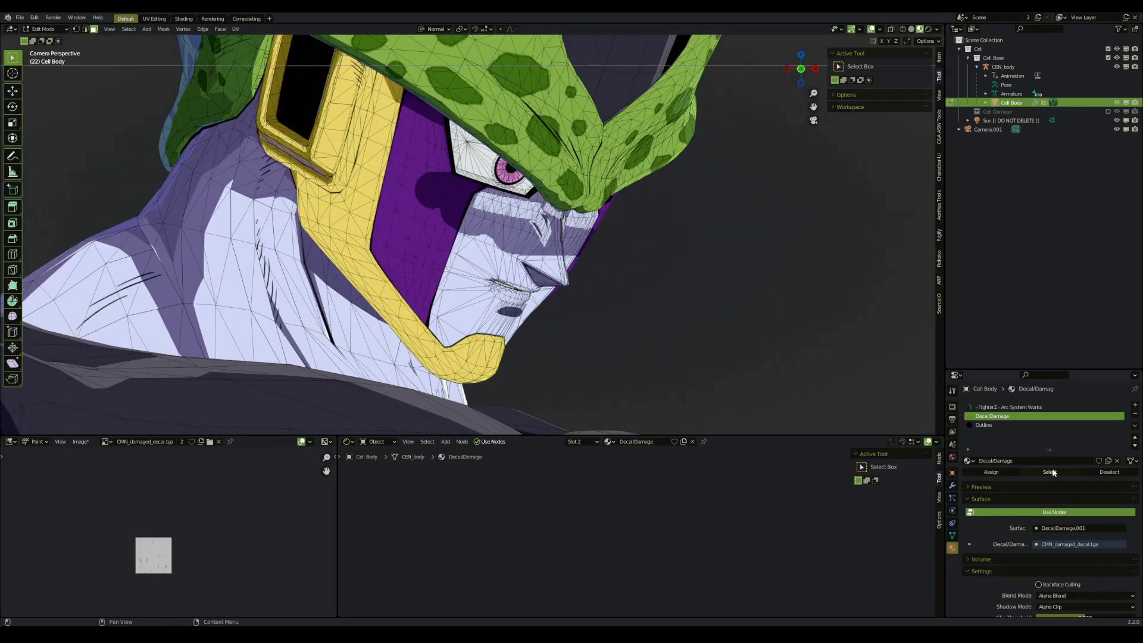
key(p)
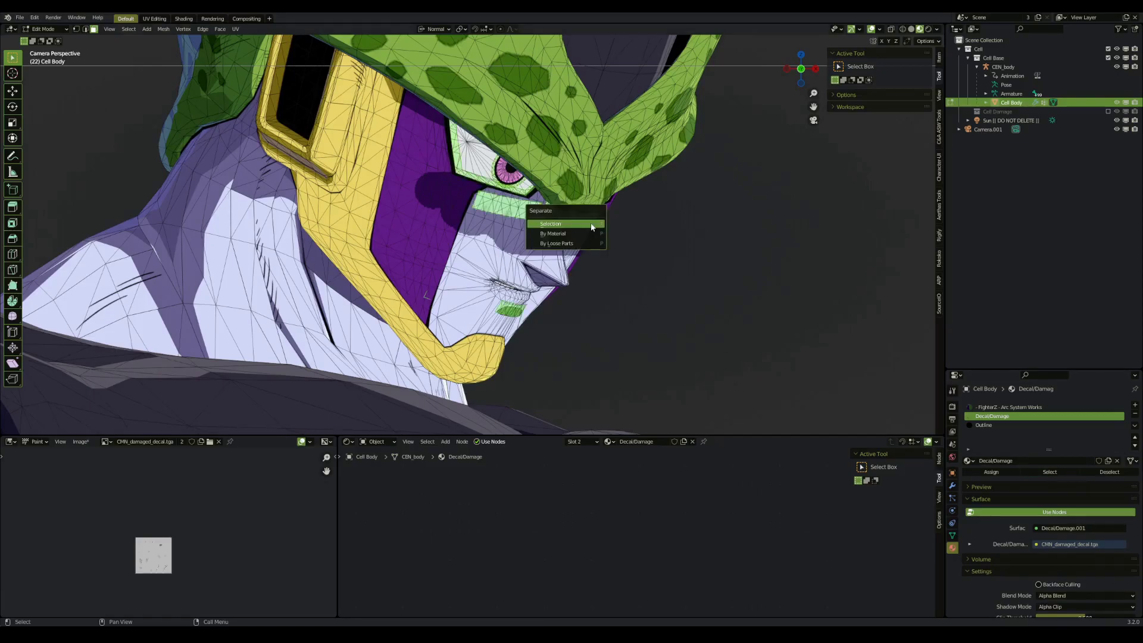
click(591, 224)
key(Tab)
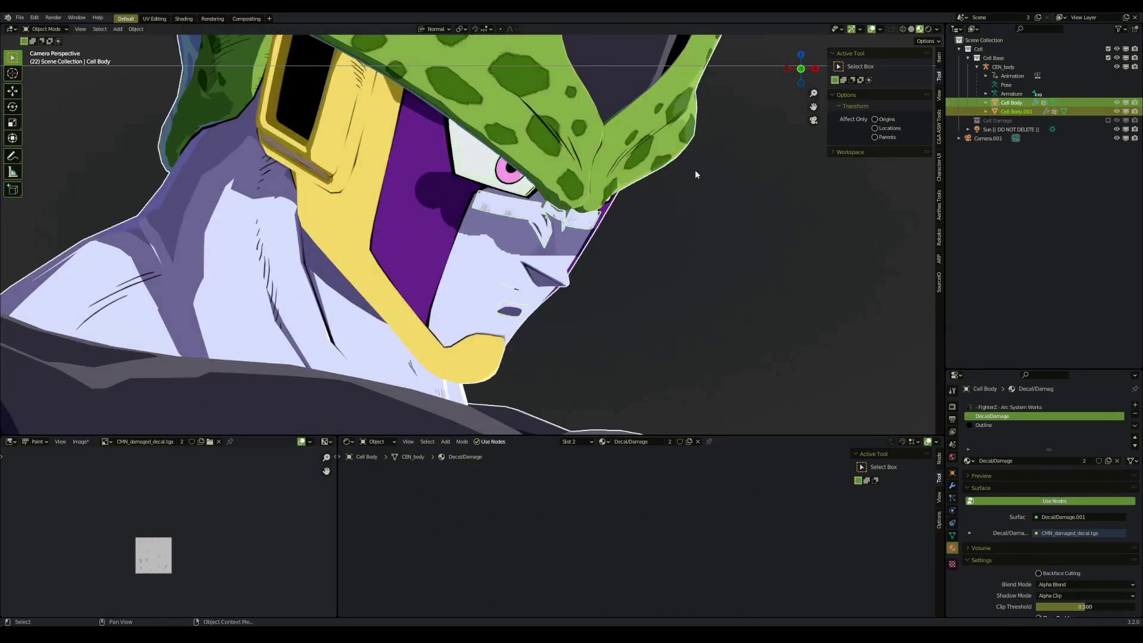
Step: Hide Cell Body.001 in the outliner and make Cell Body the active object again
click(1018, 112)
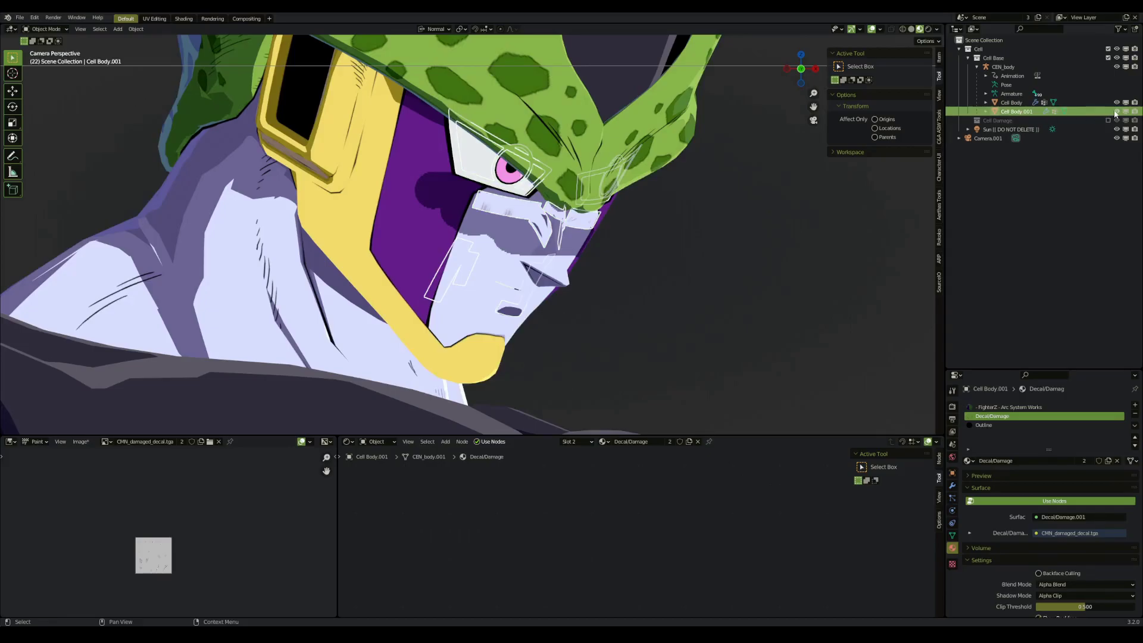
click(1116, 112)
click(1007, 103)
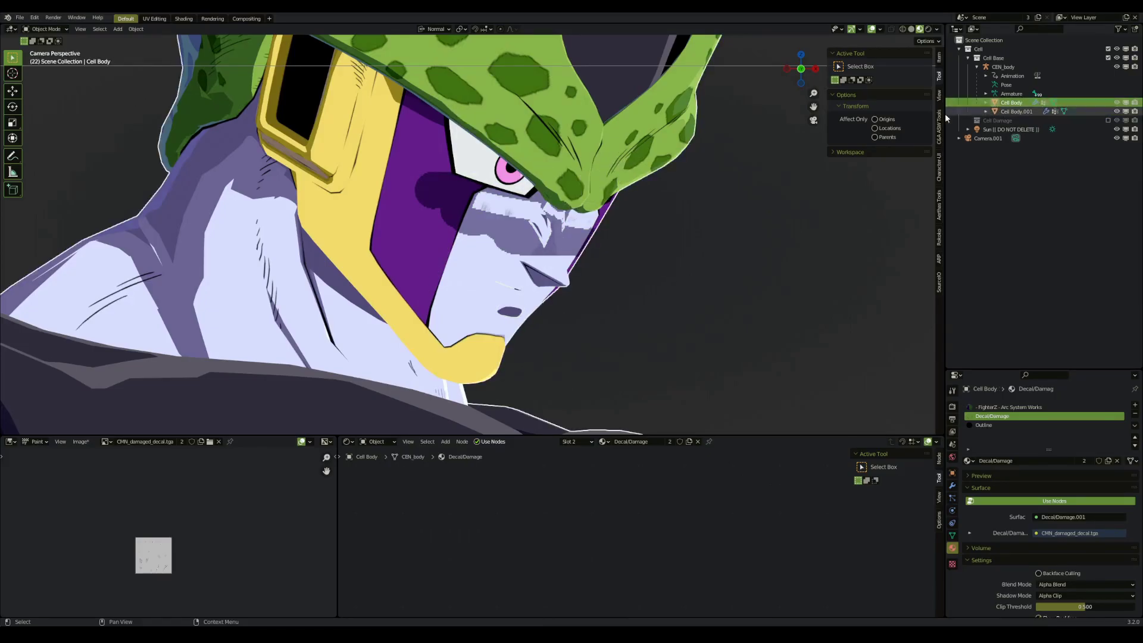
Step: Return Cell Body to Texture Paint and paint dark shadow over the pale streak around the eye and cheek
key(ctrl+Tab)
click(694, 160)
scroll(484, 203, up, 3)
mouse_move(470, 196)
mouse_down()
mouse_move(461, 179)
mouse_move(536, 173)
mouse_move(589, 185)
mouse_move(567, 236)
mouse_move(632, 209)
mouse_move(475, 225)
mouse_move(462, 247)
mouse_move(523, 338)
mouse_move(416, 294)
mouse_up()
Step: Zoom the viewport from the full body into a close-up of the green spotted chest
scroll(411, 304, down, 5)
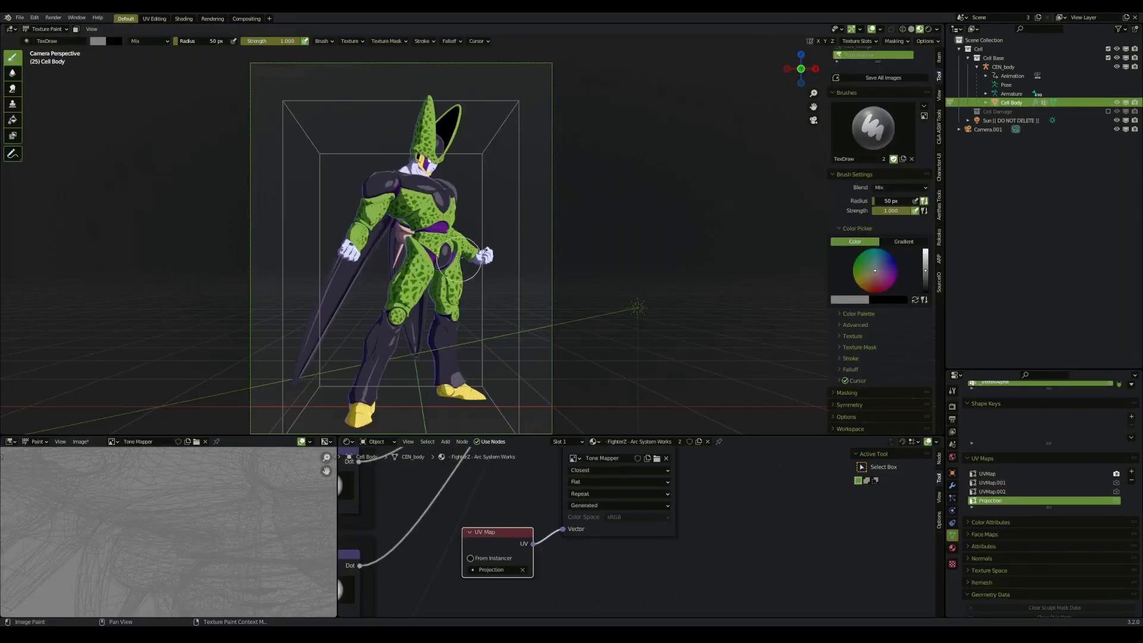
scroll(458, 259, up, 4)
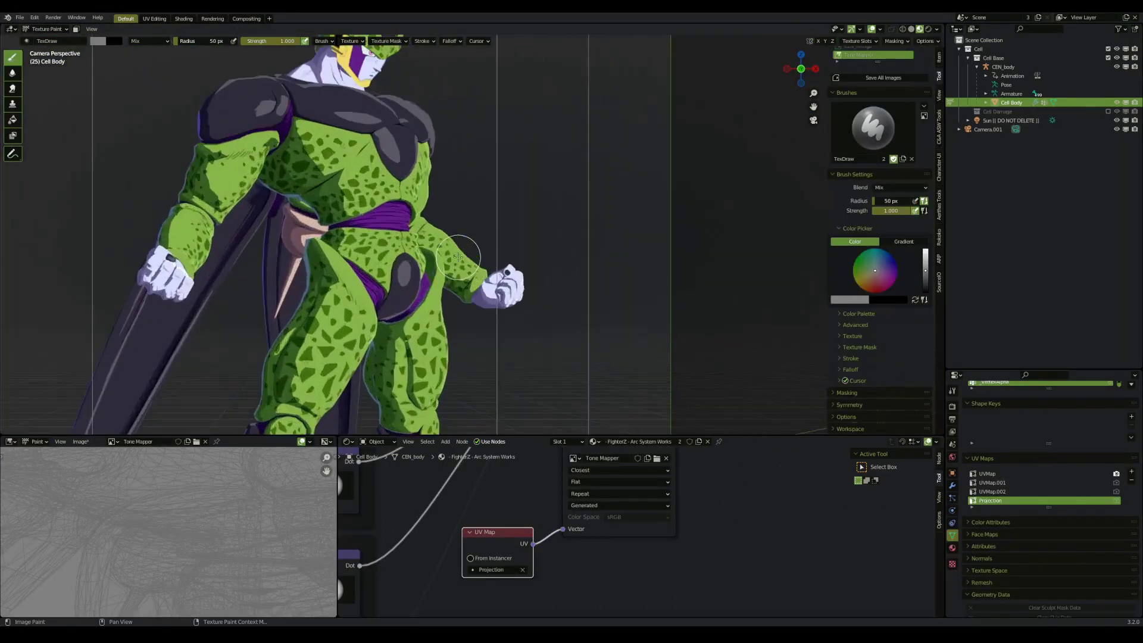
scroll(534, 347, up, 4)
scroll(534, 347, up, 5)
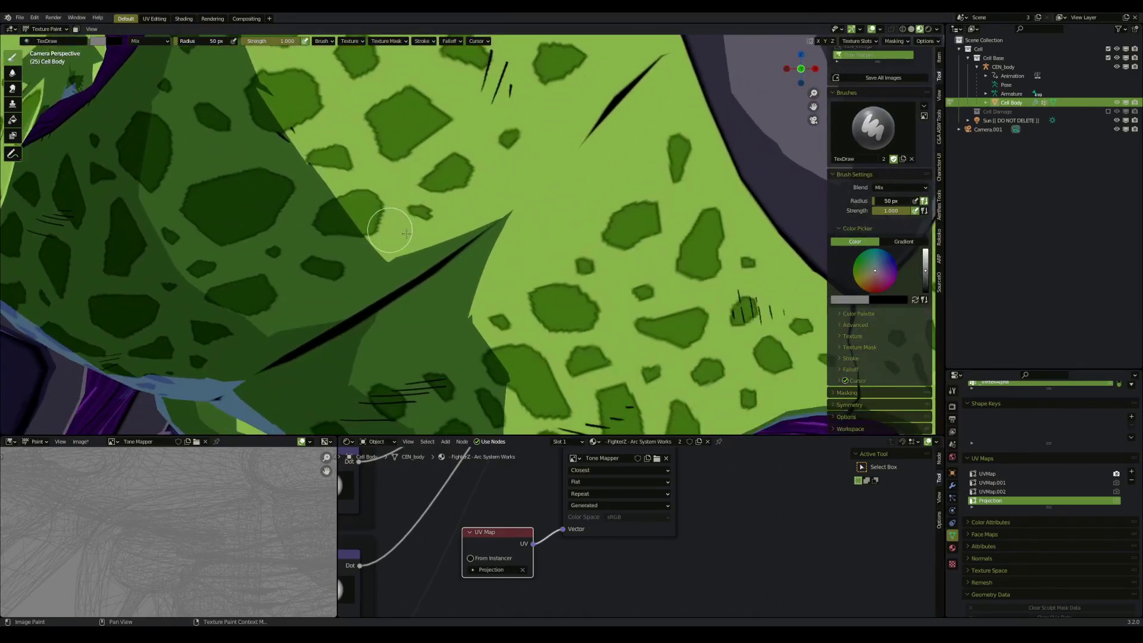
Step: Set the brush value to 0.25 and paint a broad dark diagonal shadow across the chest
click(855, 301)
click(880, 287)
text(.25)
key(Return)
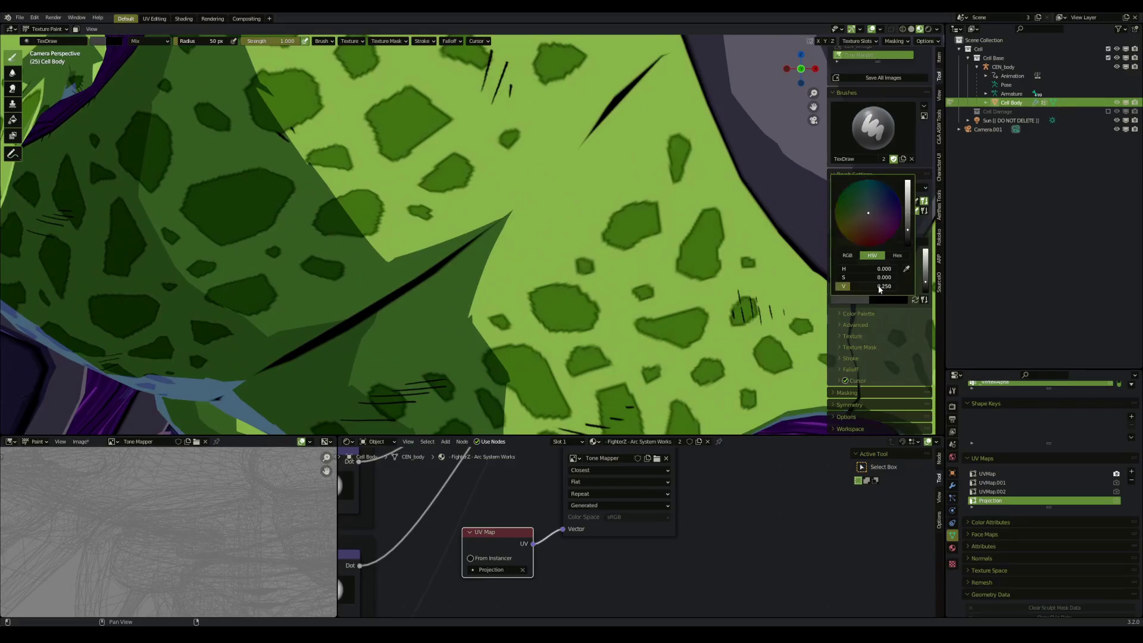
mouse_move(275, 158)
mouse_down()
mouse_move(420, 253)
mouse_move(492, 209)
mouse_move(395, 199)
mouse_move(372, 173)
mouse_move(467, 197)
mouse_move(269, 102)
mouse_up()
scroll(352, 235, up, 5)
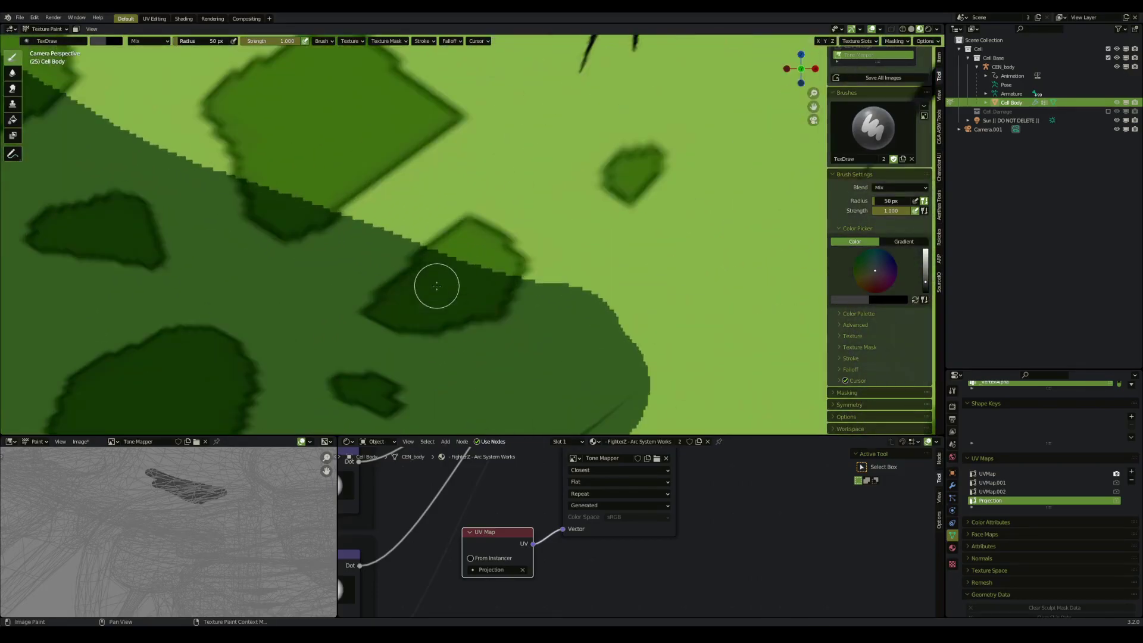
scroll(436, 286, down, 4)
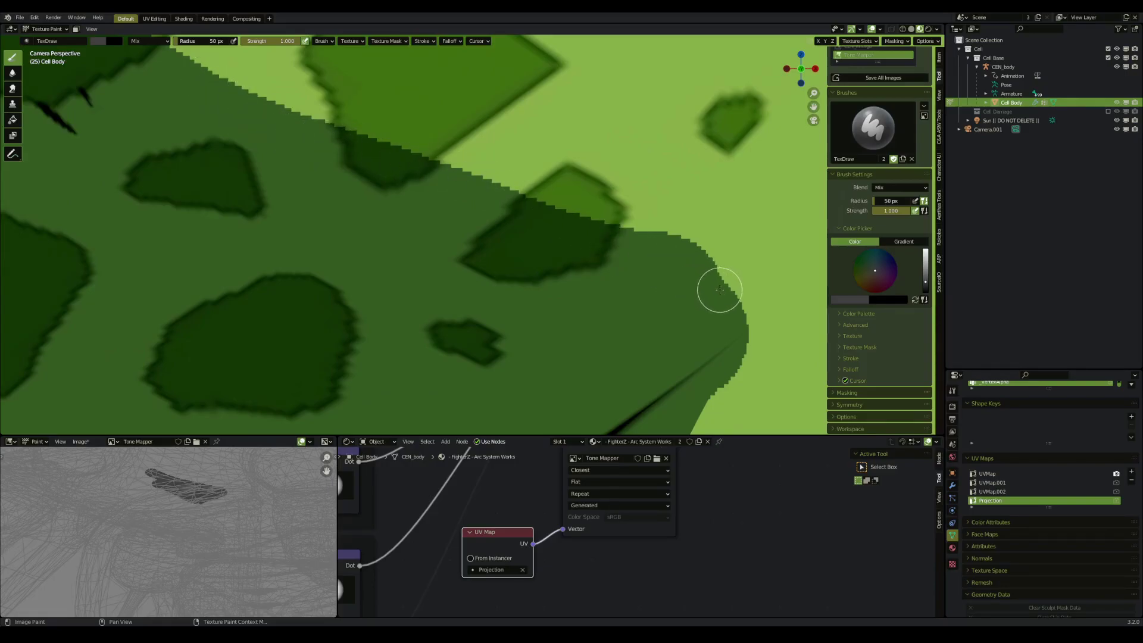
scroll(718, 290, down, 2)
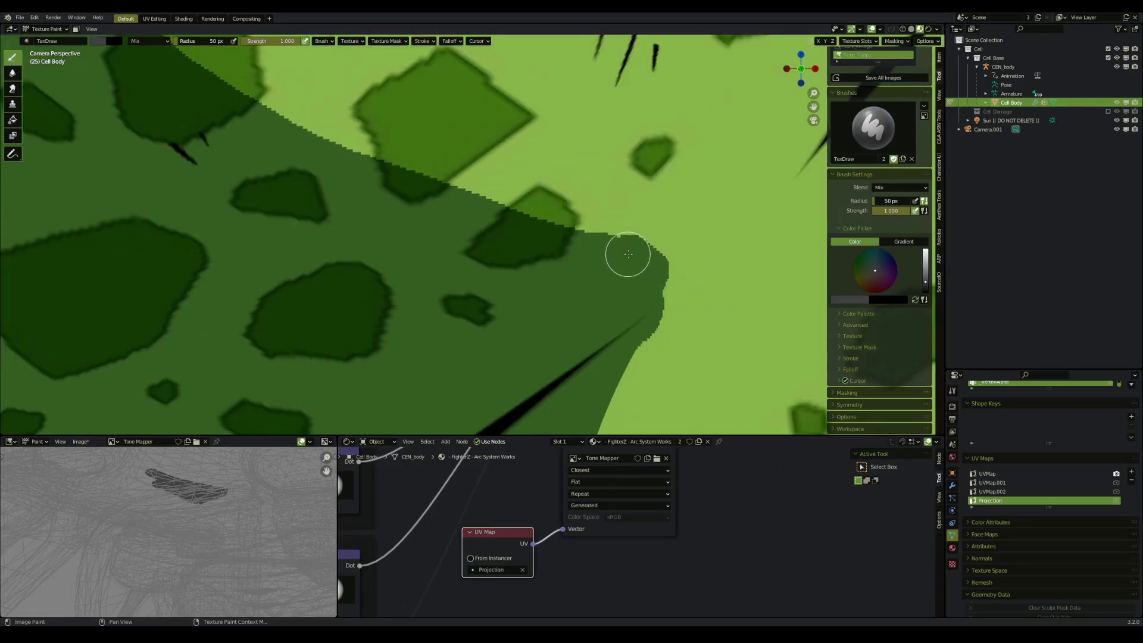
scroll(609, 299, down, 5)
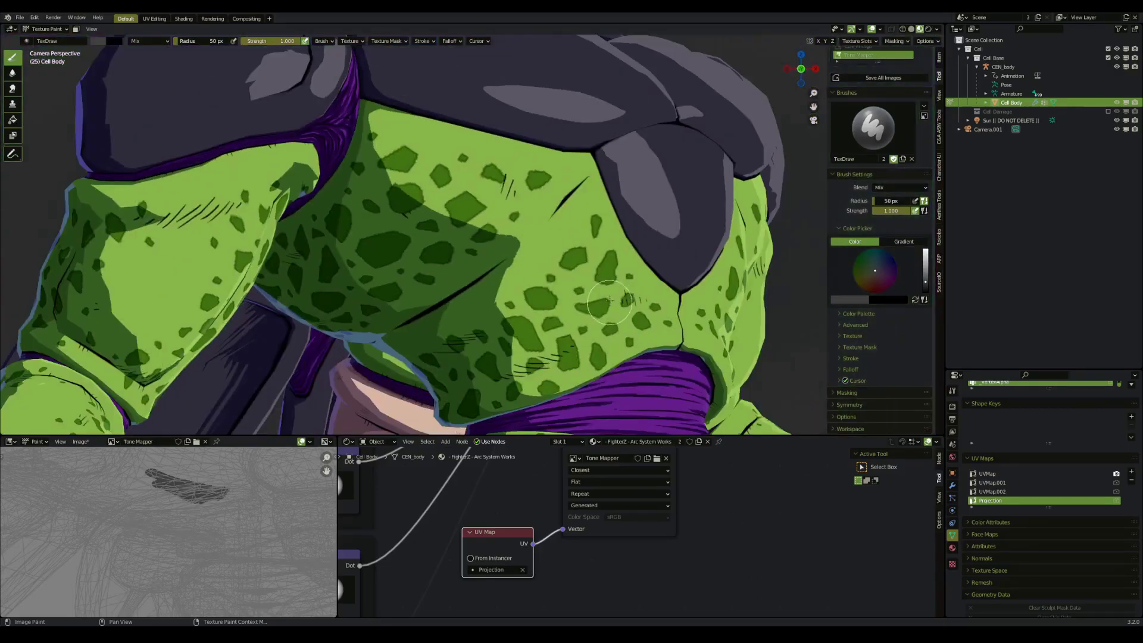
scroll(262, 513, up, 5)
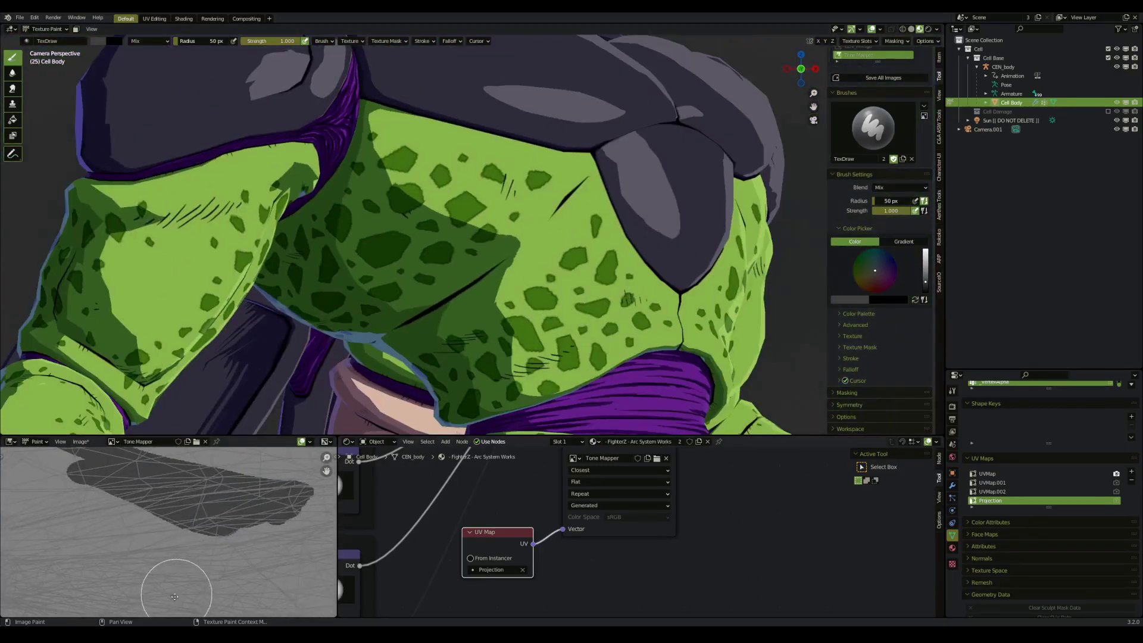
Step: Extend the dark chest shadow, pushing its upper edge up and left into a rounded pectoral outline
drag(510, 253, 482, 295)
scroll(209, 547, down, 6)
scroll(457, 255, up, 4)
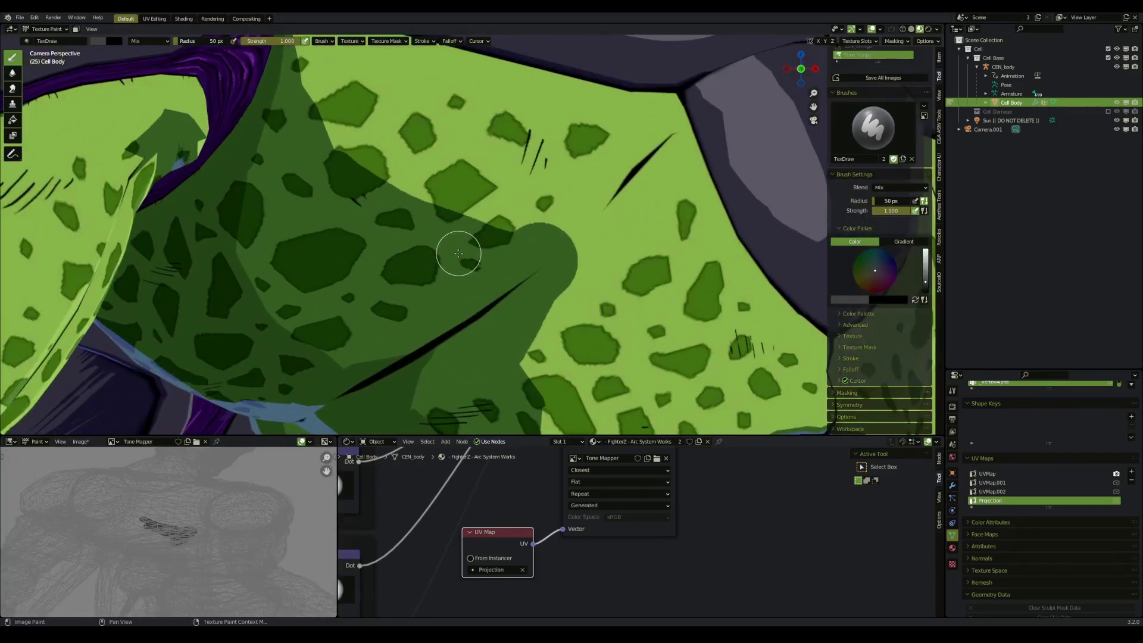
scroll(189, 543, down, 5)
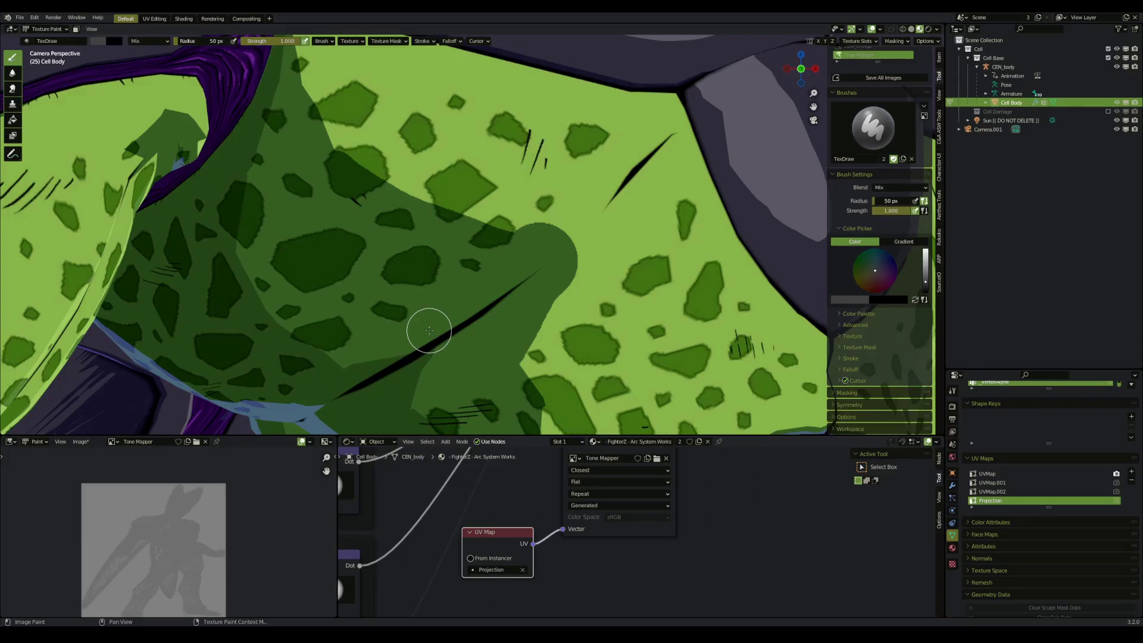
mouse_move(520, 243)
mouse_down()
mouse_move(429, 217)
mouse_move(316, 161)
mouse_move(520, 233)
mouse_up()
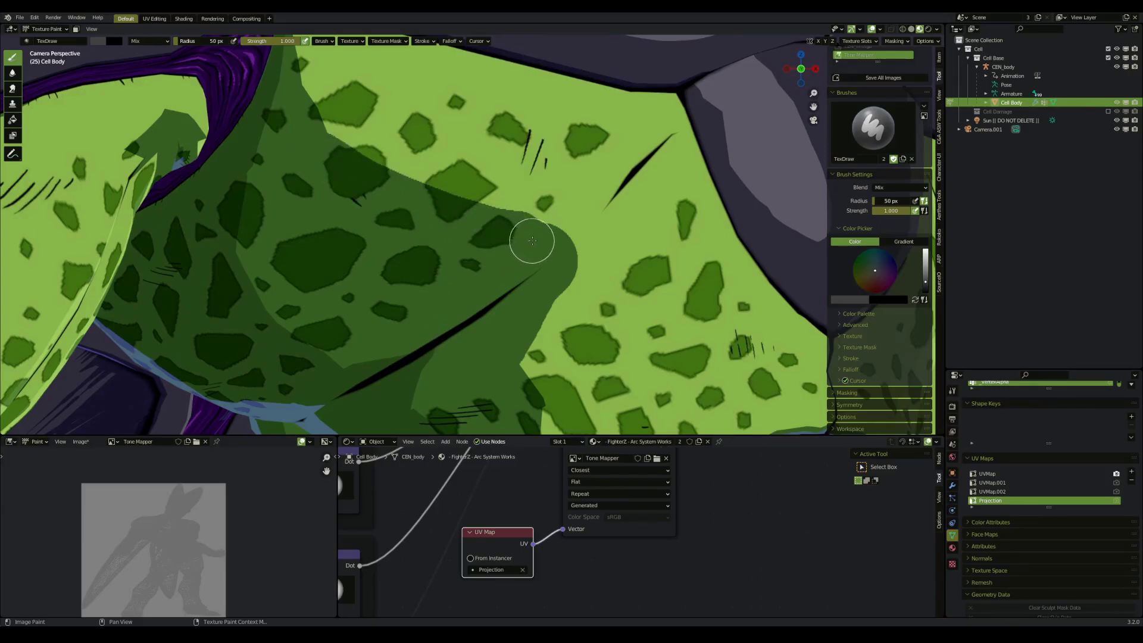
scroll(528, 237, down, 8)
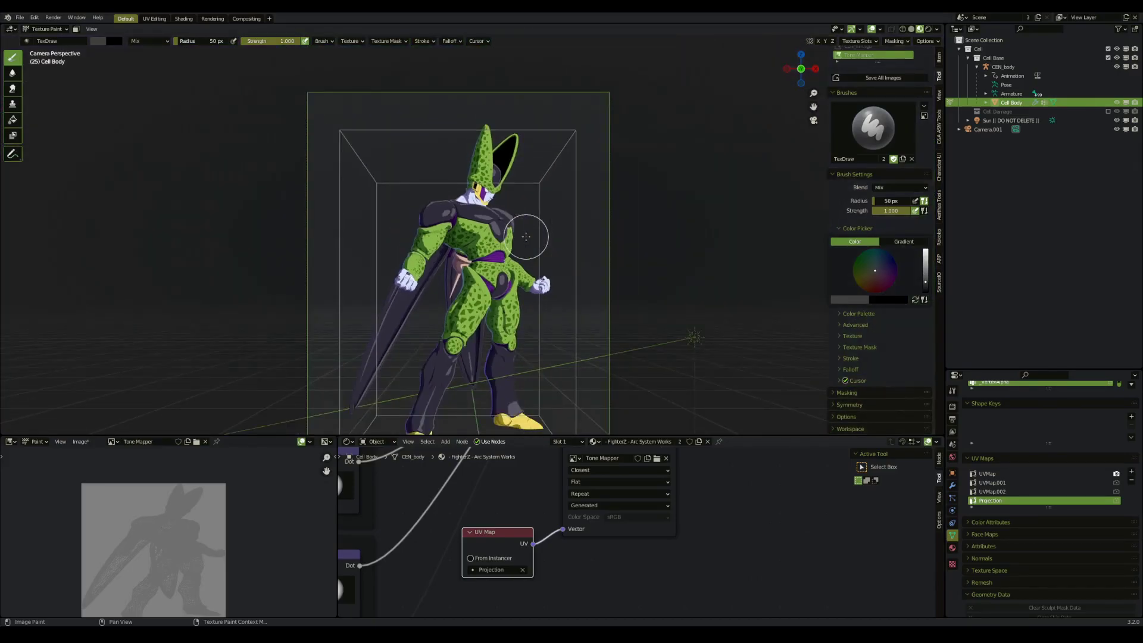
scroll(527, 237, down, 3)
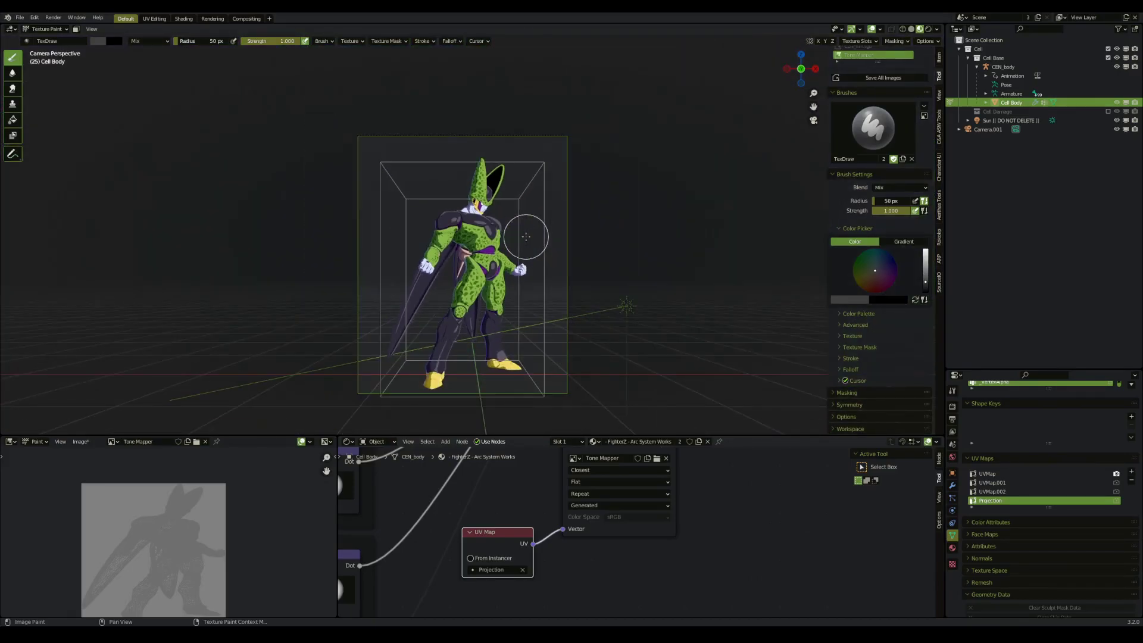
scroll(519, 235, up, 12)
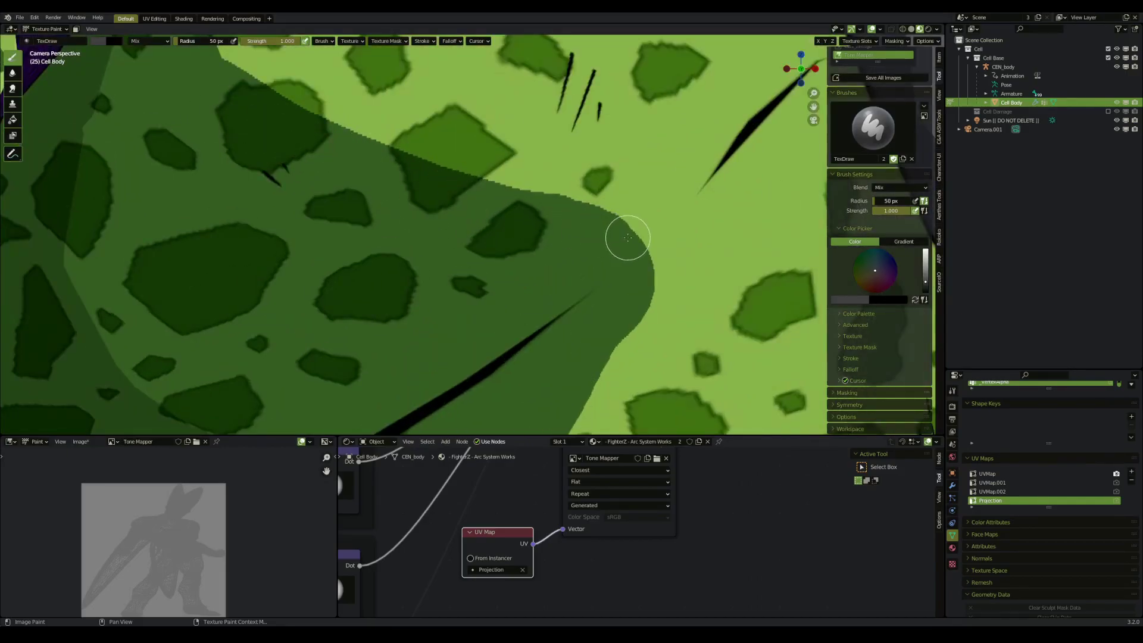
scroll(327, 232, down, 5)
Step: Paint dark shading down the upper arm from shoulder to elbow, then return to camera view
scroll(513, 256, down, 8)
middle_drag(513, 253, 447, 206)
scroll(447, 206, up, 2)
scroll(447, 206, up, 8)
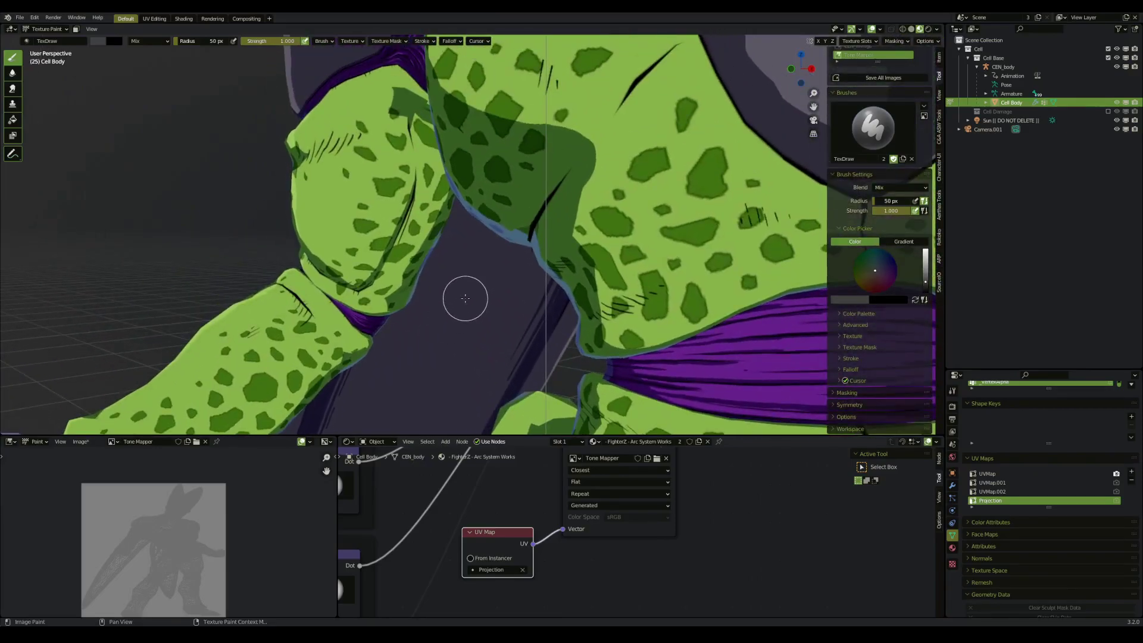
mouse_move(414, 115)
mouse_down()
mouse_move(419, 196)
mouse_move(399, 256)
mouse_up()
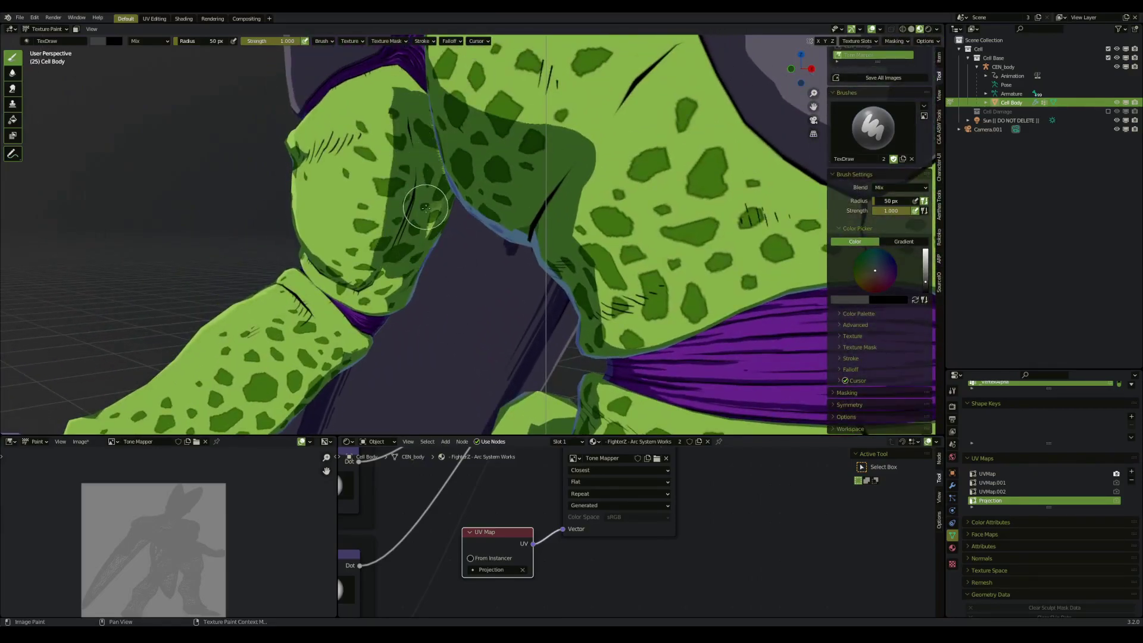
scroll(426, 209, up, 6)
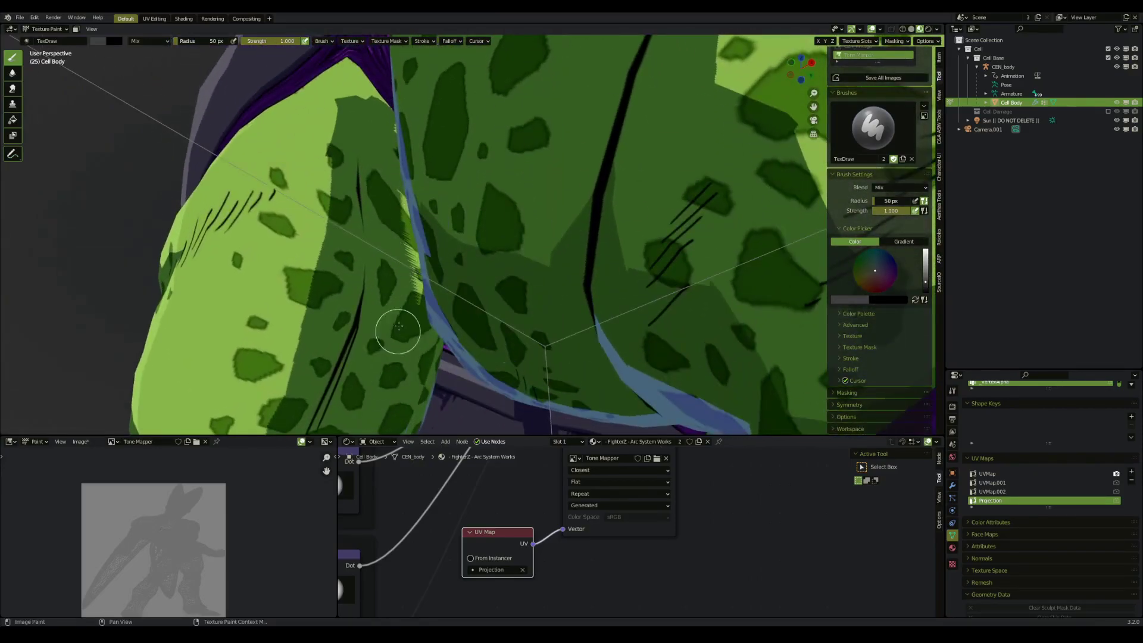
middle_drag(411, 210, 358, 232)
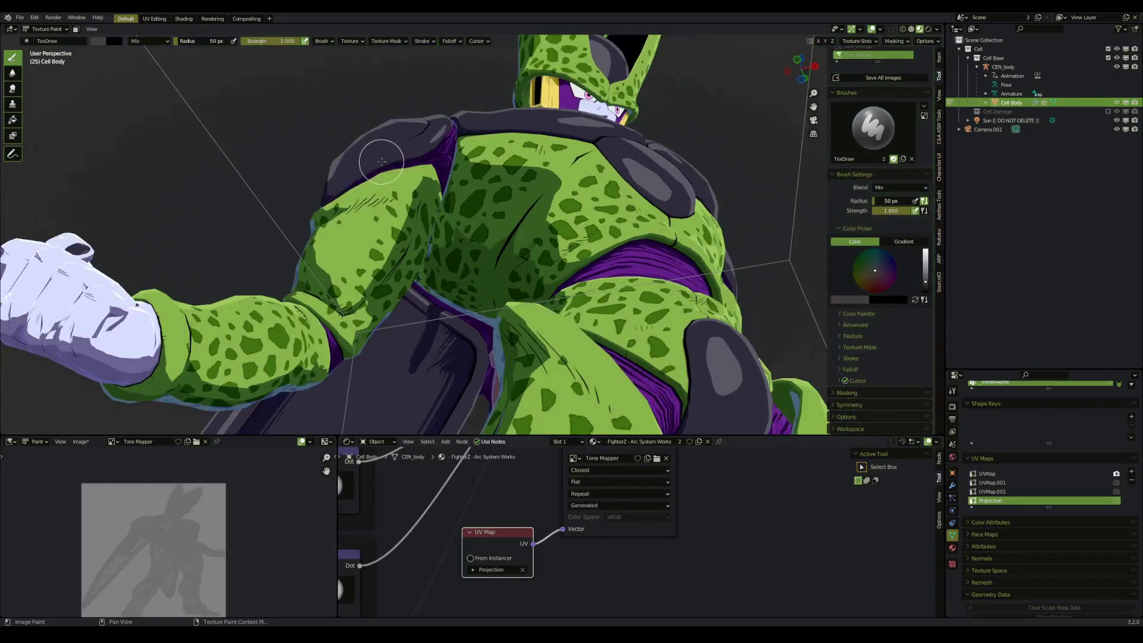
scroll(432, 208, up, 1)
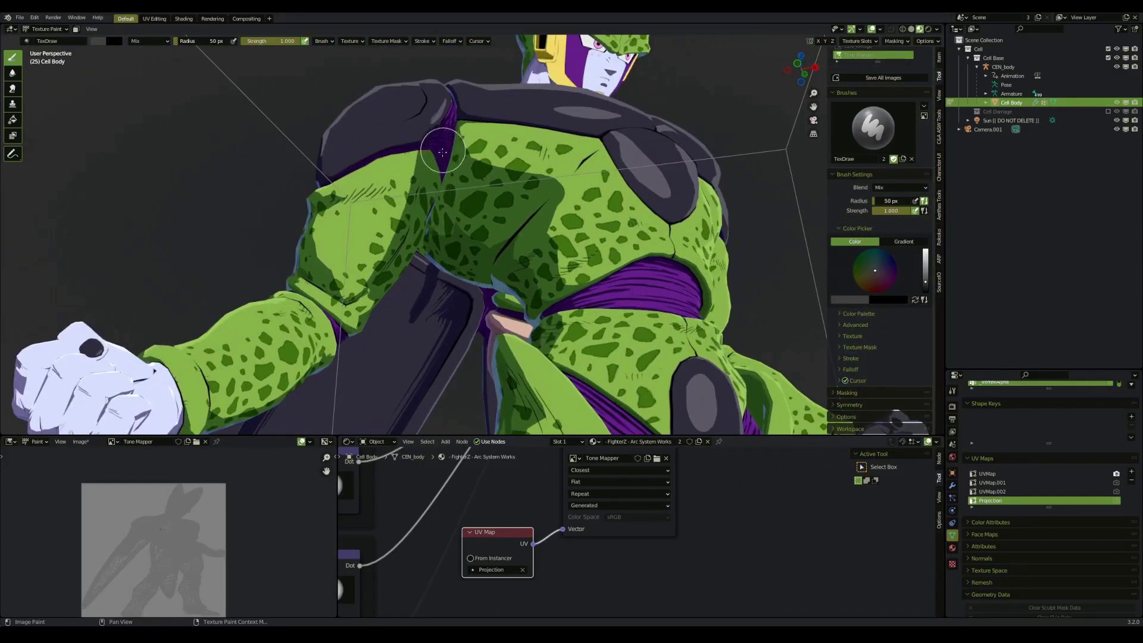
shift+middle_drag(454, 122, 454, 263)
scroll(454, 263, up, 4)
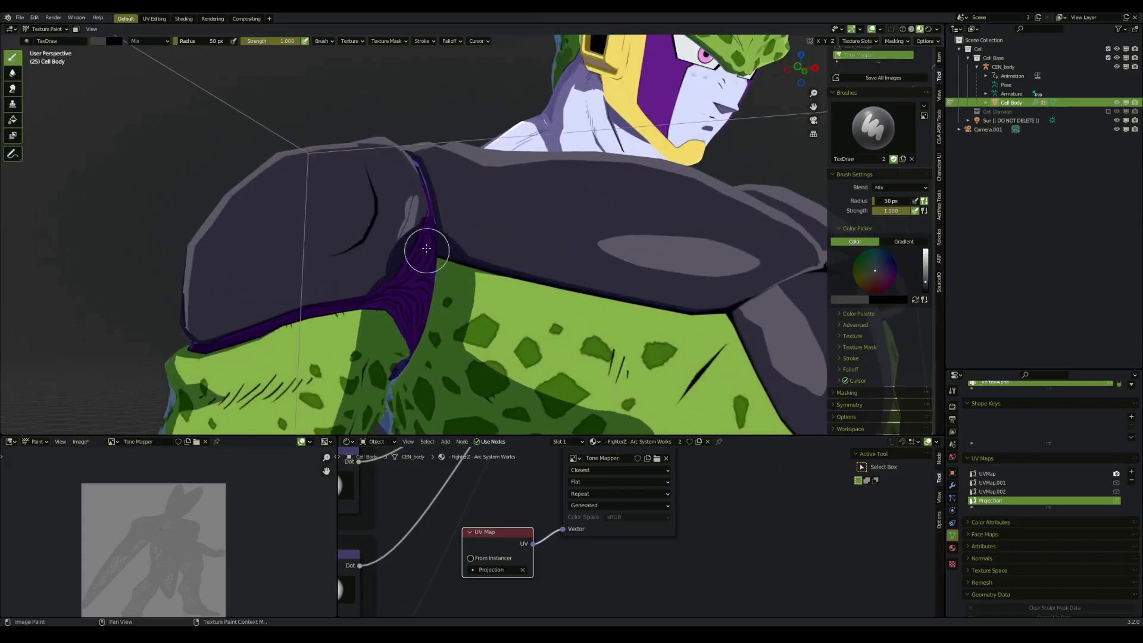
scroll(439, 286, down, 5)
key(KP_0)
Step: Zoom and pan the camera view up from the head crest to a close-up of Cell's face
scroll(428, 327, up, 5)
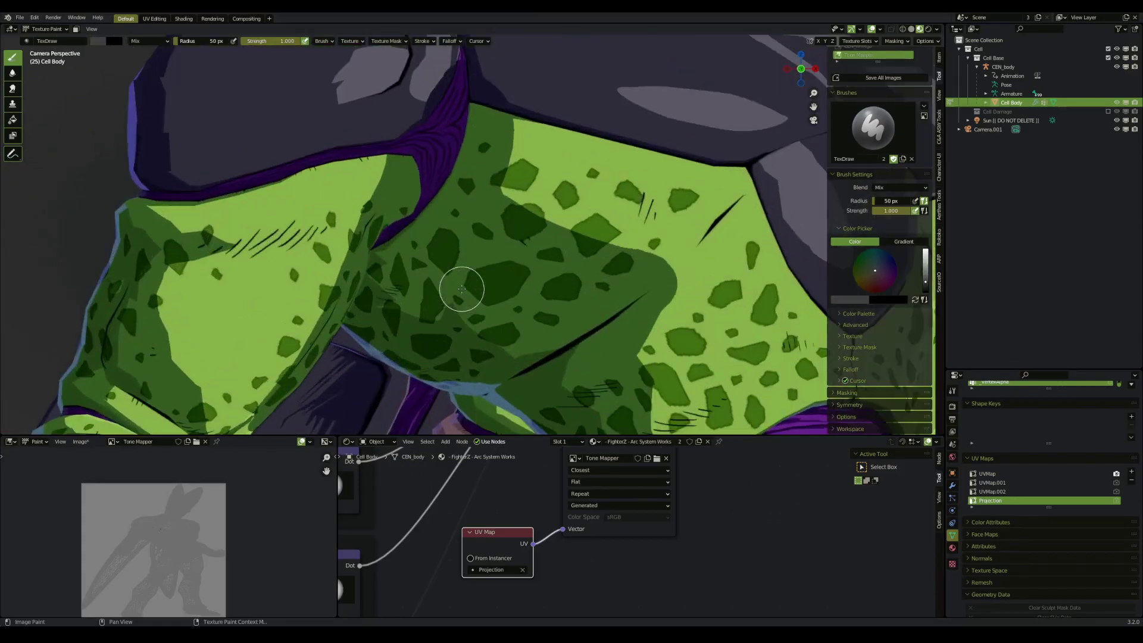
scroll(462, 289, down, 2)
scroll(462, 289, up, 2)
scroll(495, 285, down, 5)
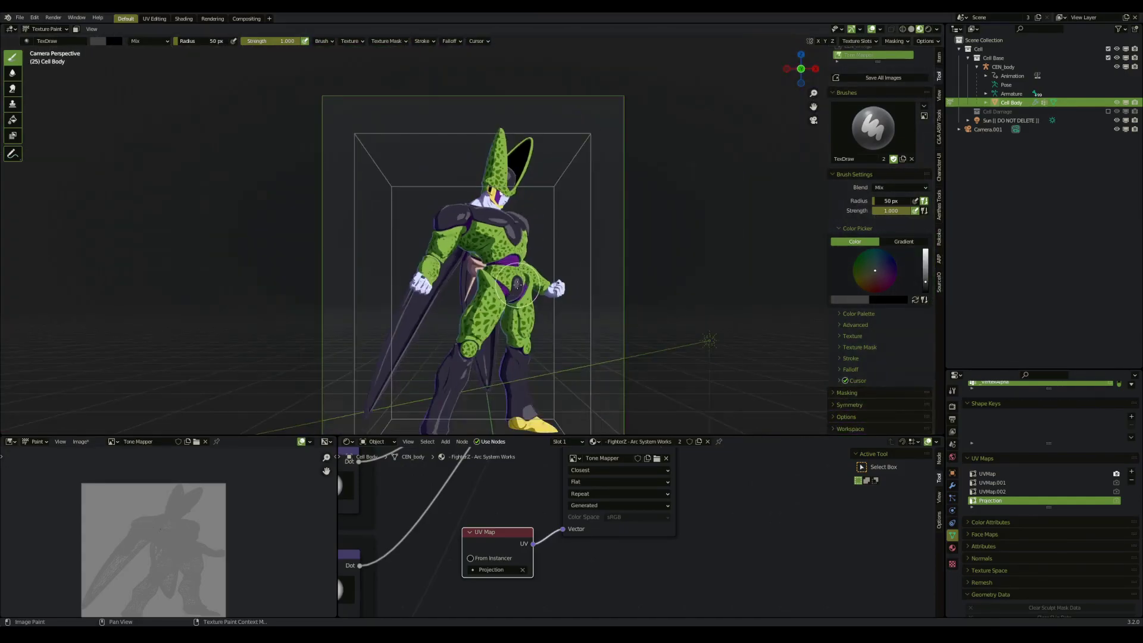
scroll(517, 284, up, 2)
scroll(524, 285, down, 2)
scroll(533, 285, up, 8)
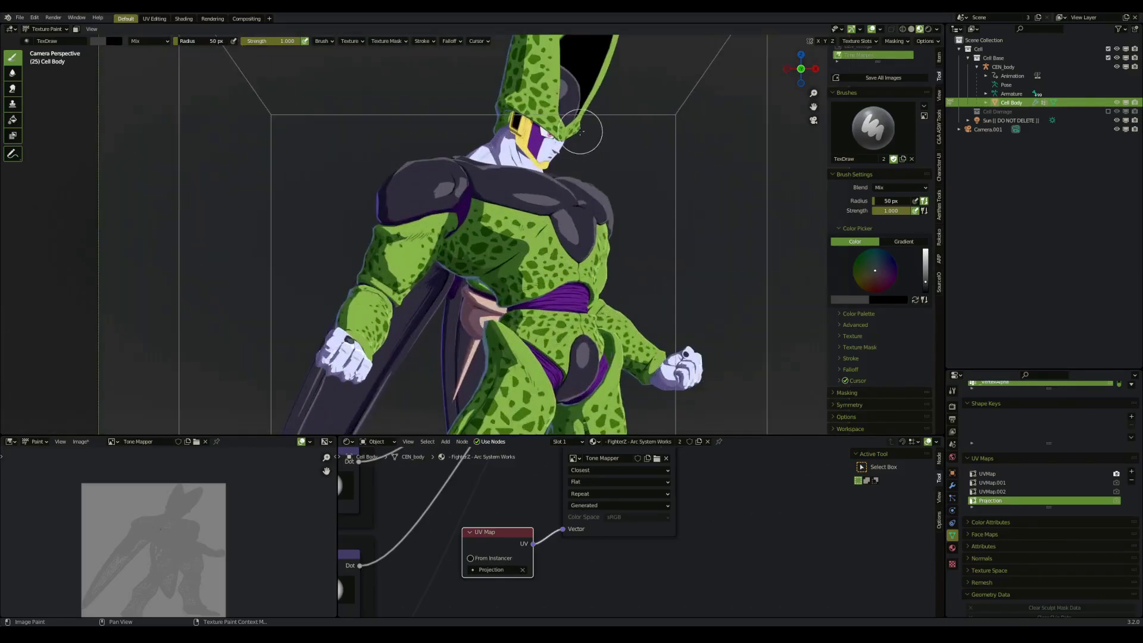
shift+middle_drag(421, 364, 457, 211)
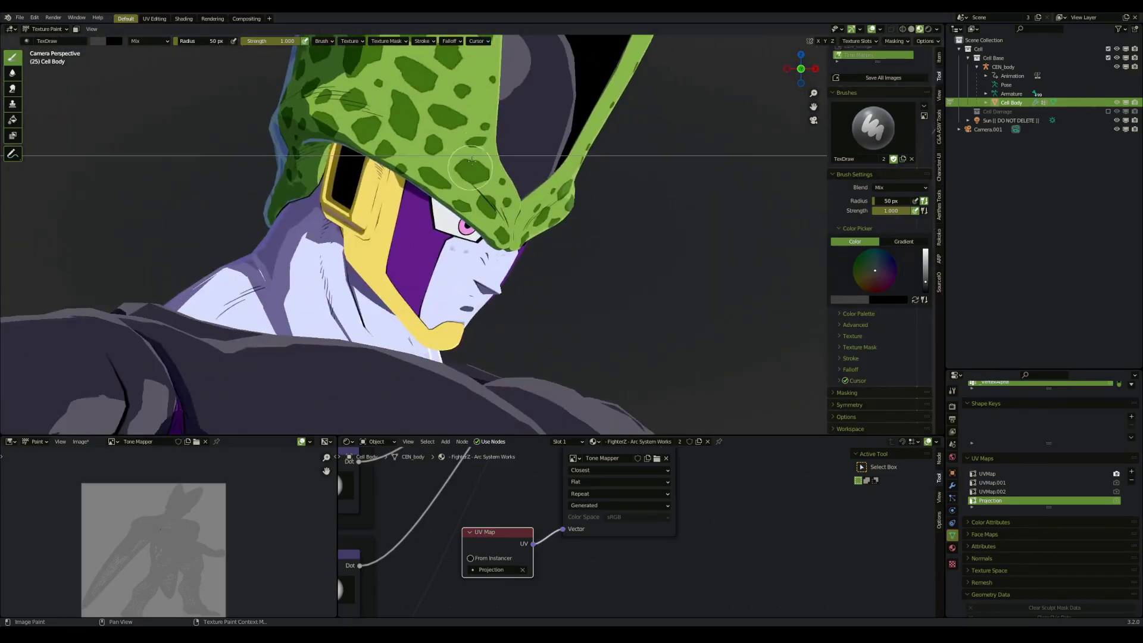
scroll(466, 295, up, 5)
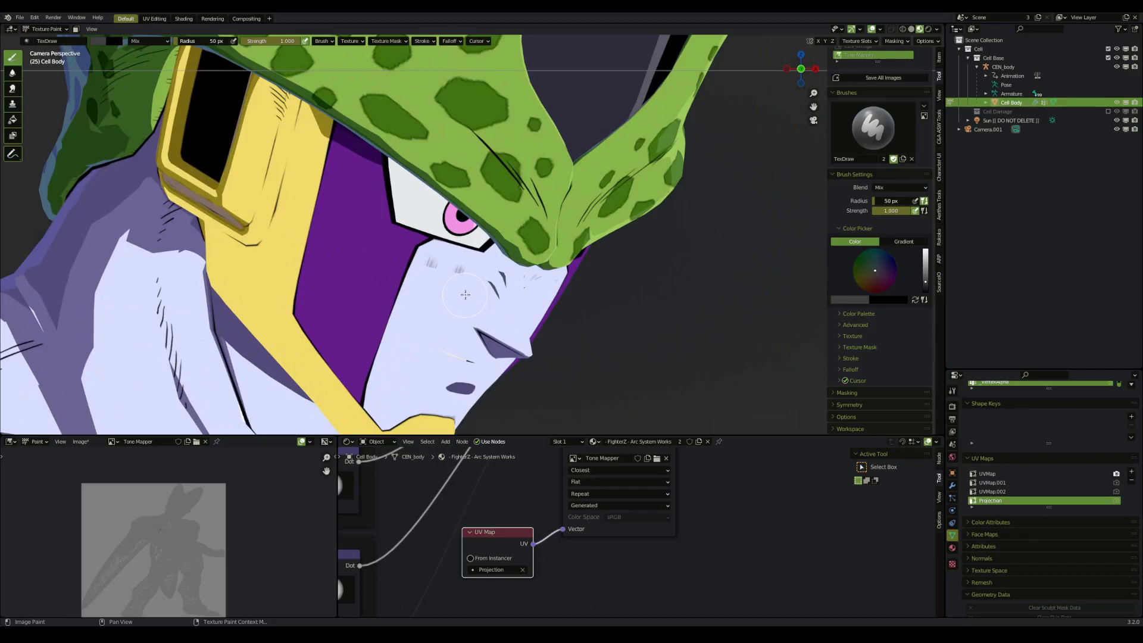